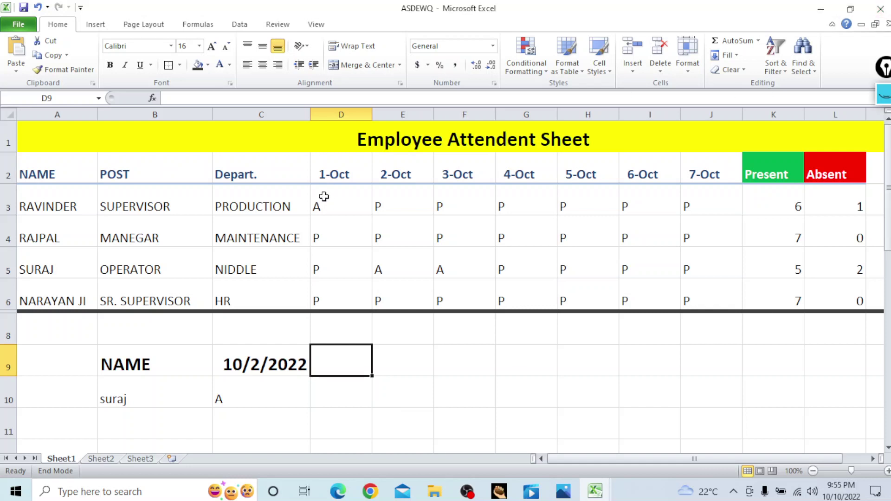
# Step: Review C10's lookup formula against the RAVINDER, RAJPAL and SURAJ rows
pyautogui.click(250, 395)
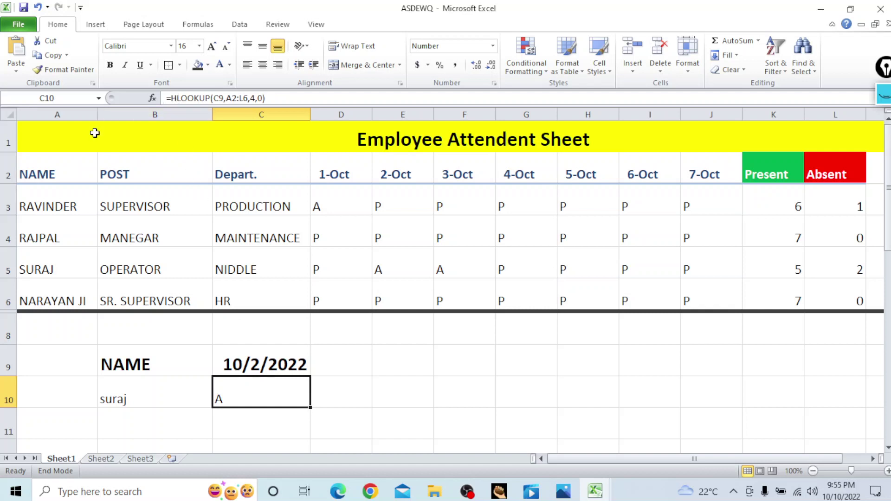
pyautogui.click(7, 207)
pyautogui.click(8, 174)
pyautogui.click(6, 204)
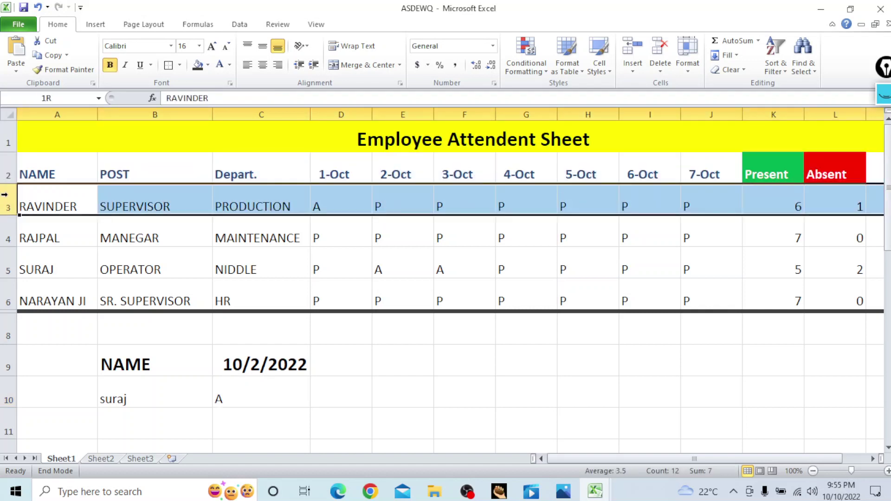
pyautogui.click(5, 236)
pyautogui.click(4, 269)
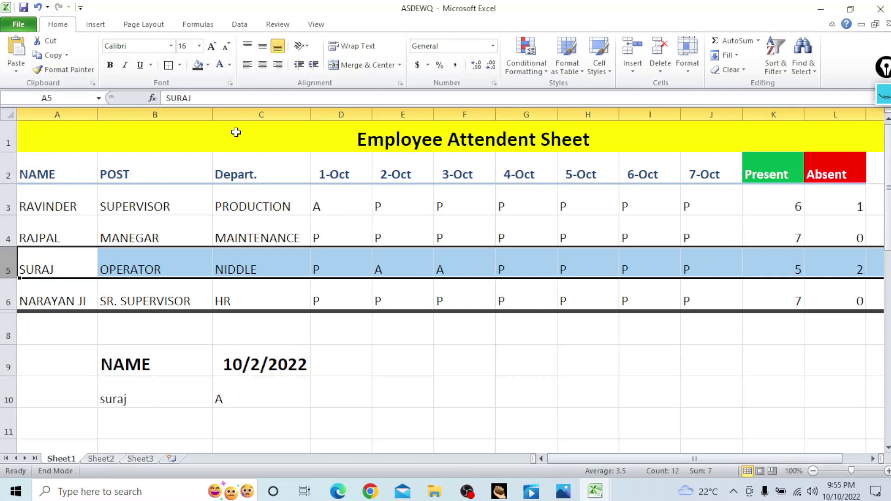
# Step: Check the NAME and POST columns, the C10 formula, and the name suraj in B10
pyautogui.click(63, 113)
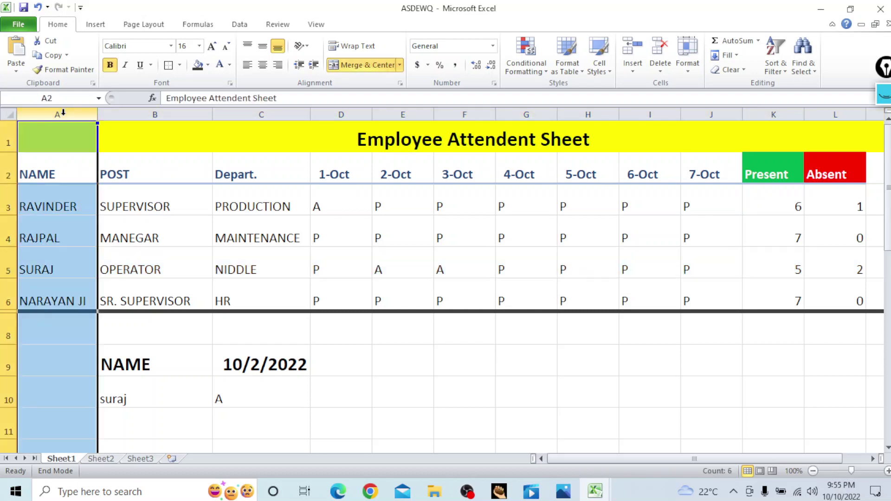
pyautogui.click(153, 115)
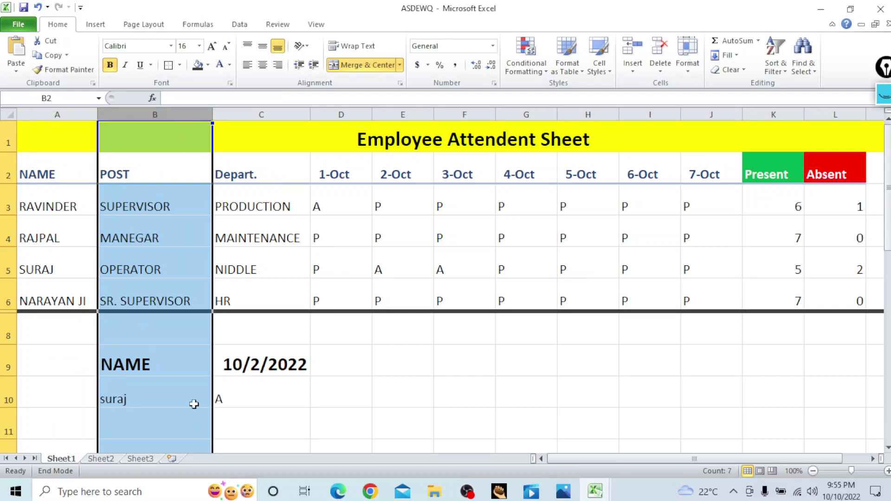
pyautogui.click(275, 388)
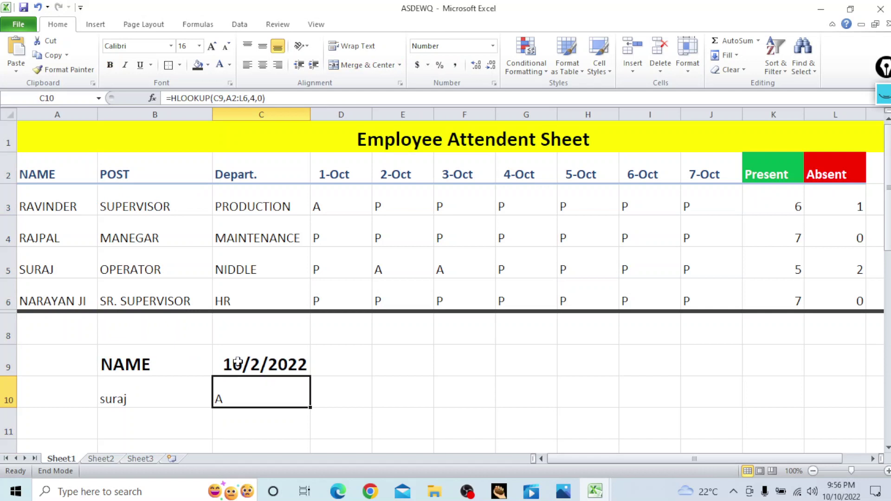
pyautogui.moveTo(102, 353)
pyautogui.mouseDown()
pyautogui.moveTo(108, 405)
pyautogui.moveTo(269, 402)
pyautogui.mouseUp()
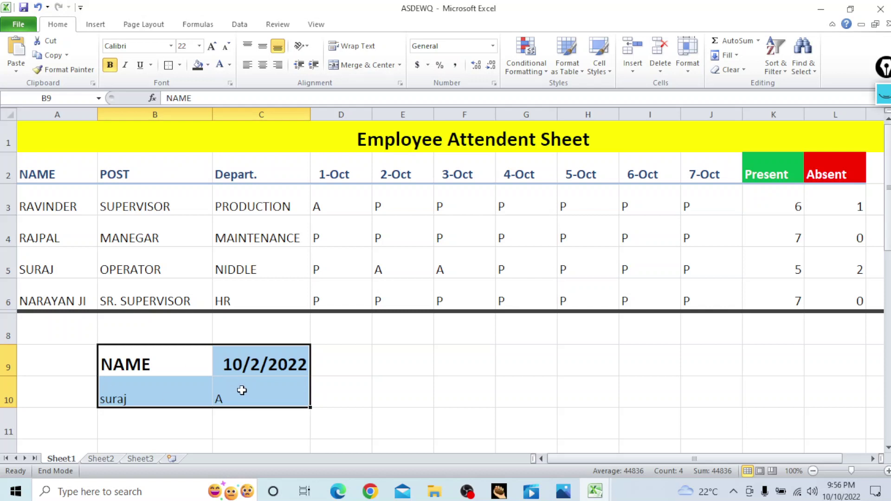
pyautogui.click(345, 390)
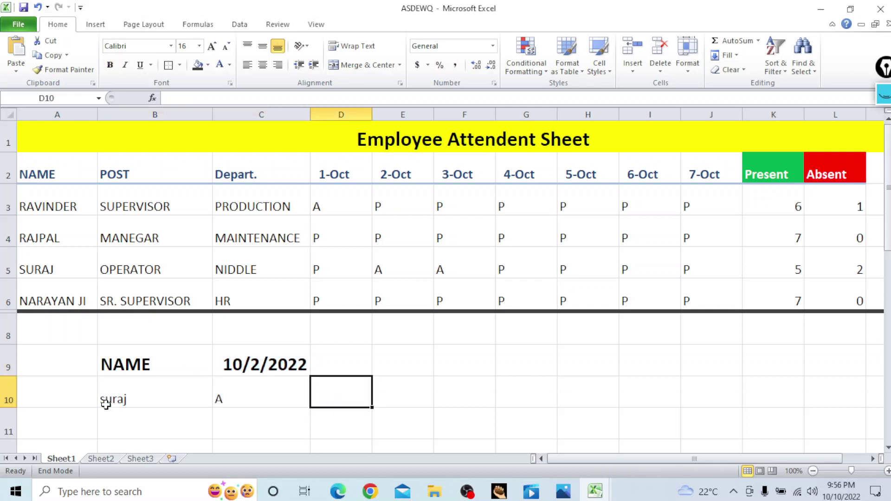
pyautogui.click(142, 401)
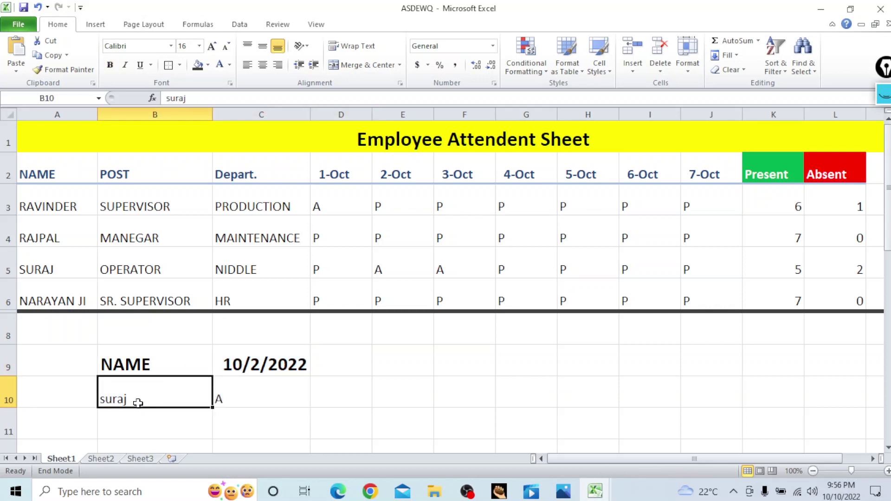
# Step: Try post and present as the C9 heading, then restore it to 2 Oct
pyautogui.click(251, 372)
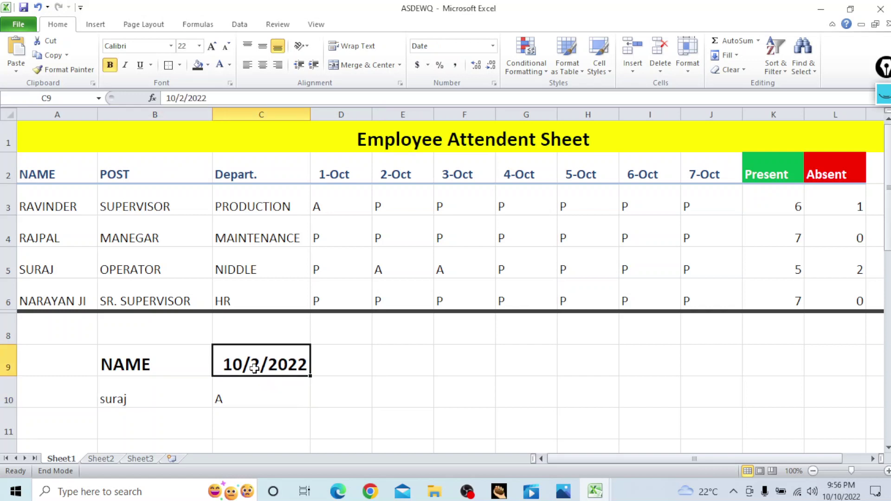
pyautogui.write('post')
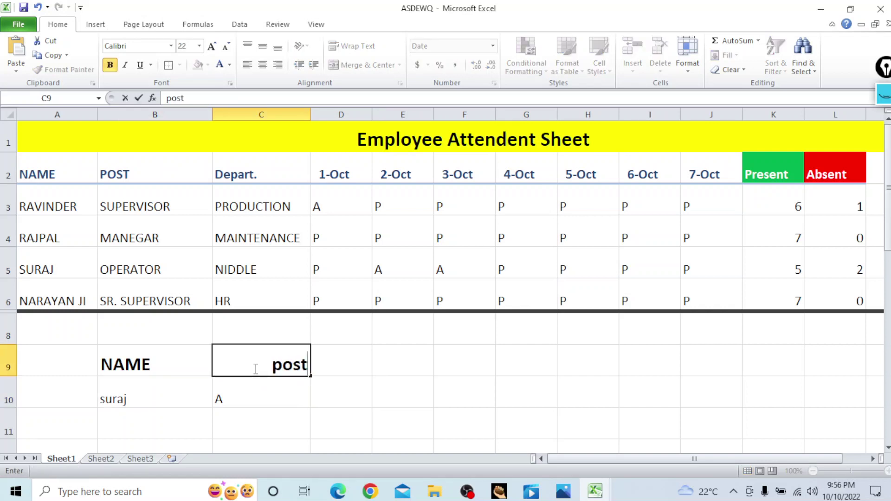
pyautogui.press('Return')
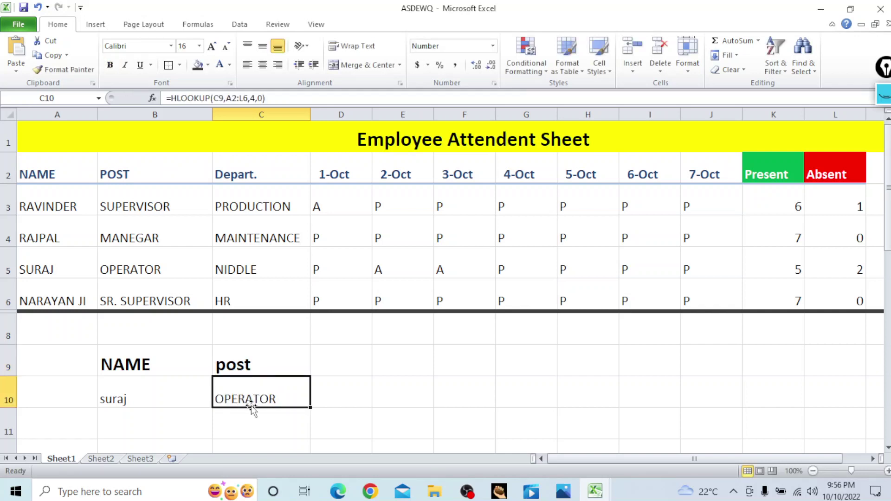
pyautogui.click(262, 371)
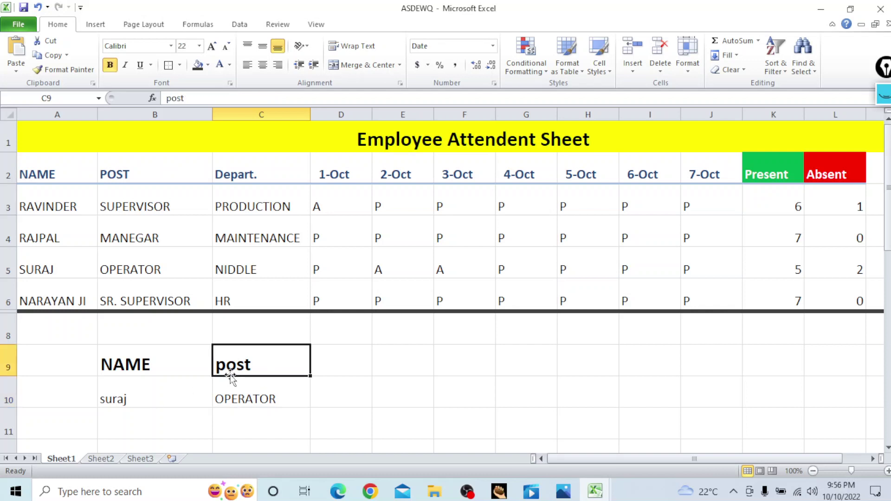
pyautogui.write('pres')
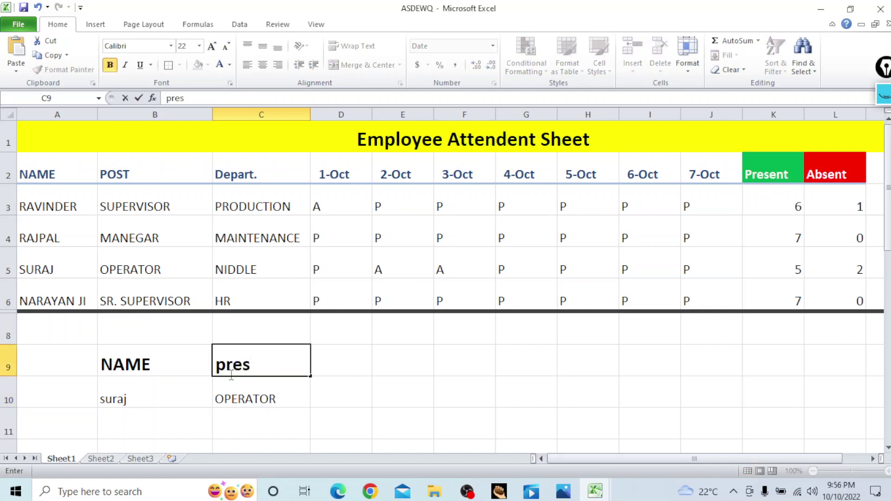
pyautogui.write('e')
pyautogui.write('nt')
pyautogui.press('Return')
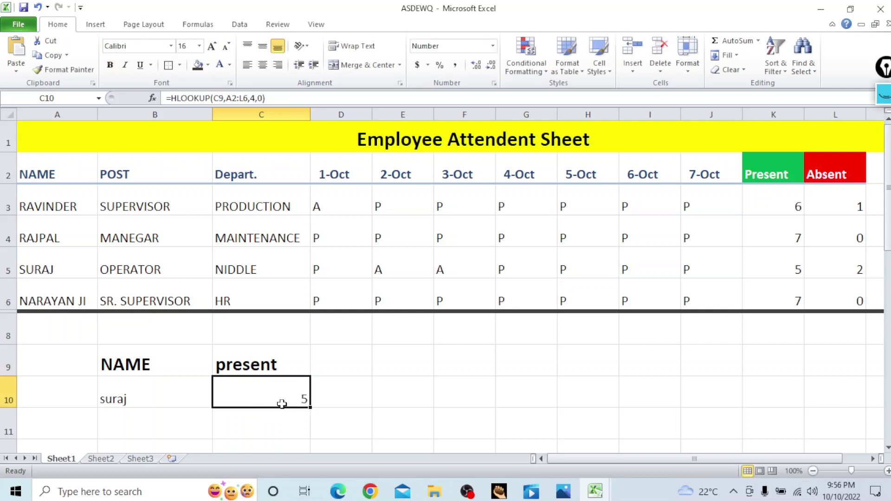
pyautogui.click(234, 368)
pyautogui.write('2 o')
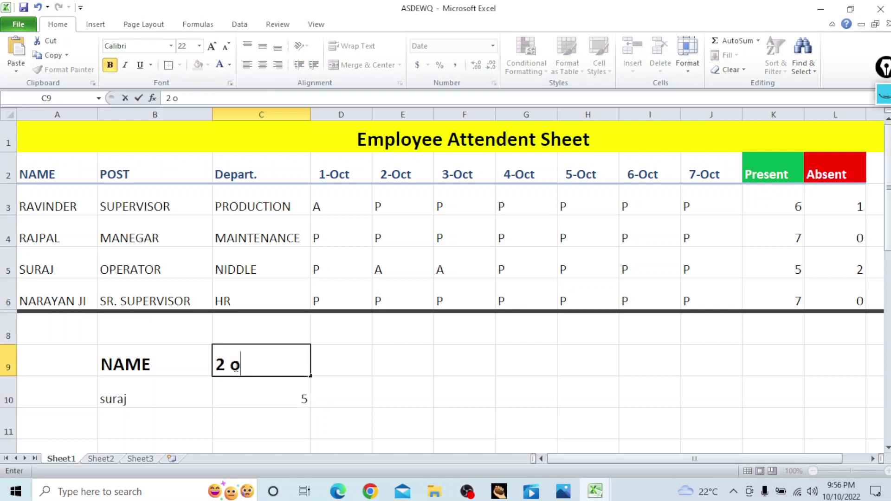
pyautogui.write('ct')
pyautogui.press('Return')
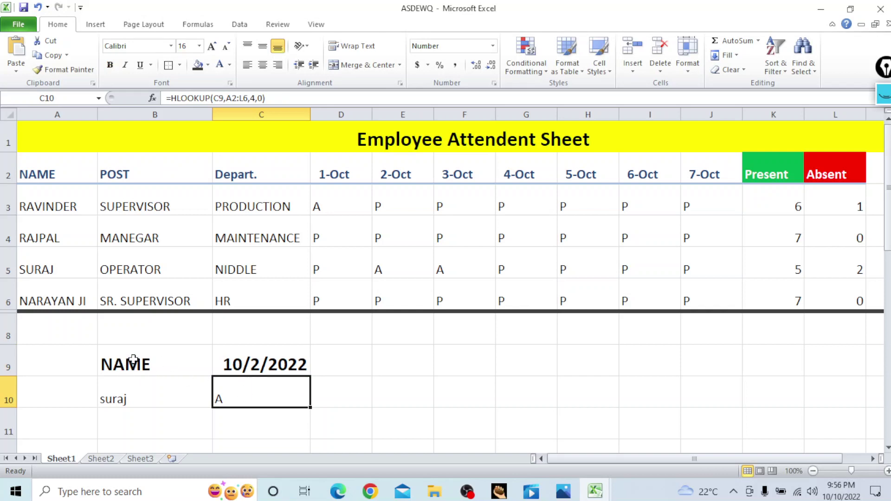
# Step: Erase the old HLOOKUP formula from C10, leaving the cell empty
pyautogui.moveTo(131, 356); pyautogui.dragTo(130, 390)
pyautogui.moveTo(192, 391); pyautogui.dragTo(224, 395)
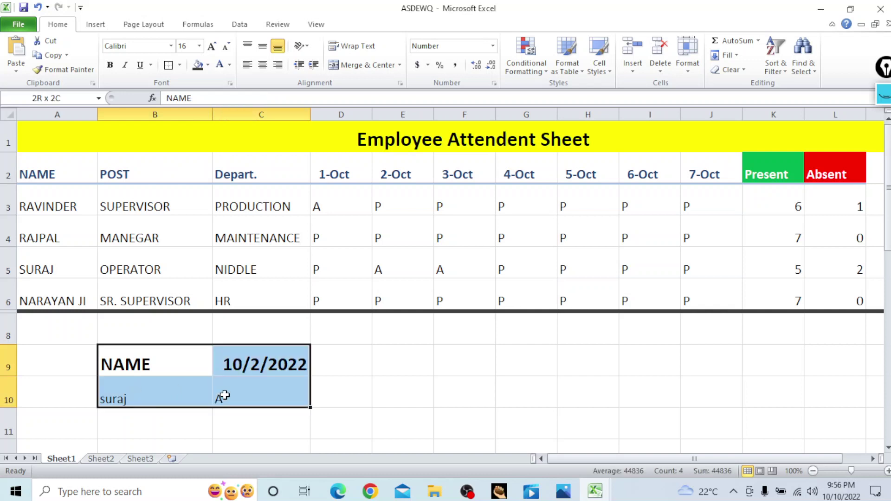
pyautogui.click(320, 401)
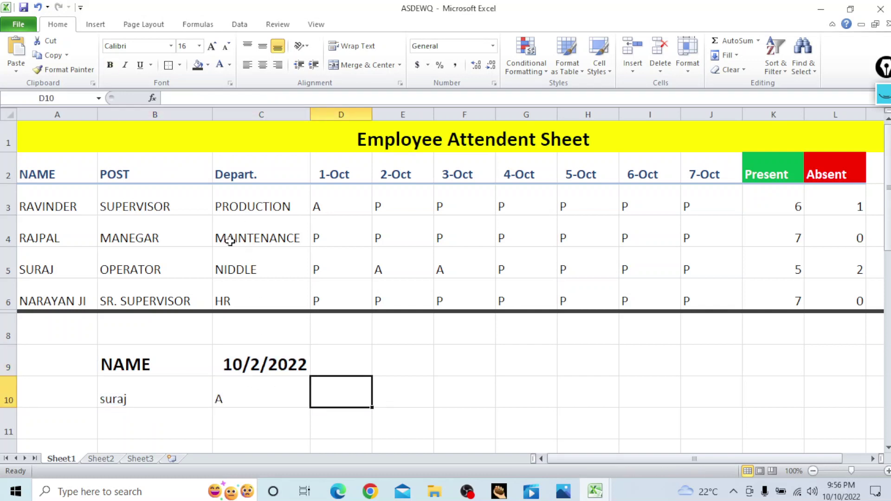
pyautogui.doubleClick(240, 398)
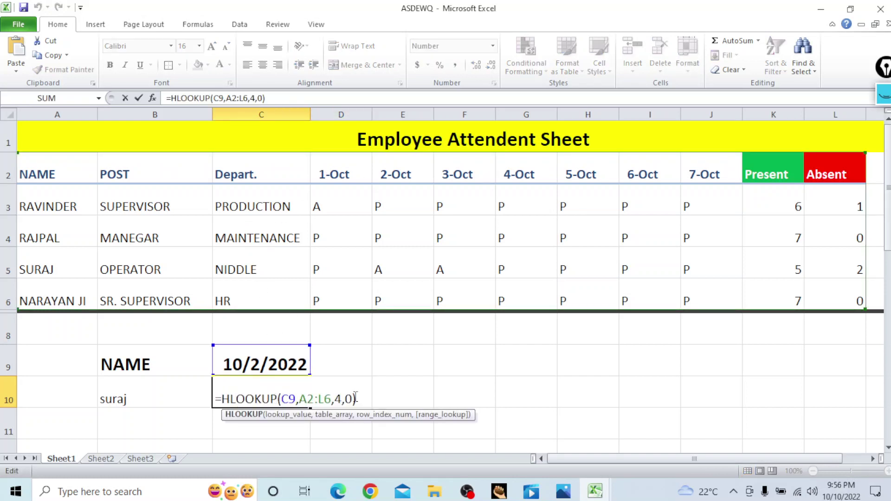
pyautogui.moveTo(357, 400); pyautogui.dragTo(215, 399)
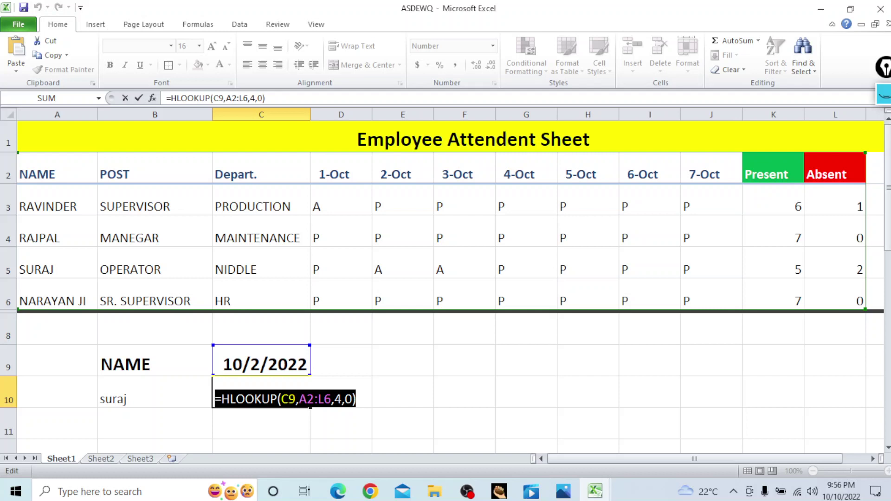
pyautogui.press('BackSpace')
pyautogui.press('Return')
# Step: Change the C9 heading to post
pyautogui.click(249, 356)
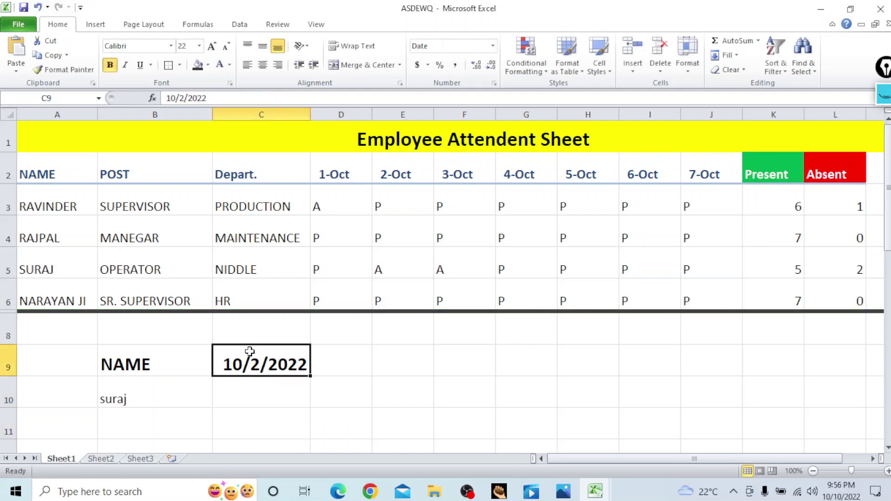
pyautogui.write('post')
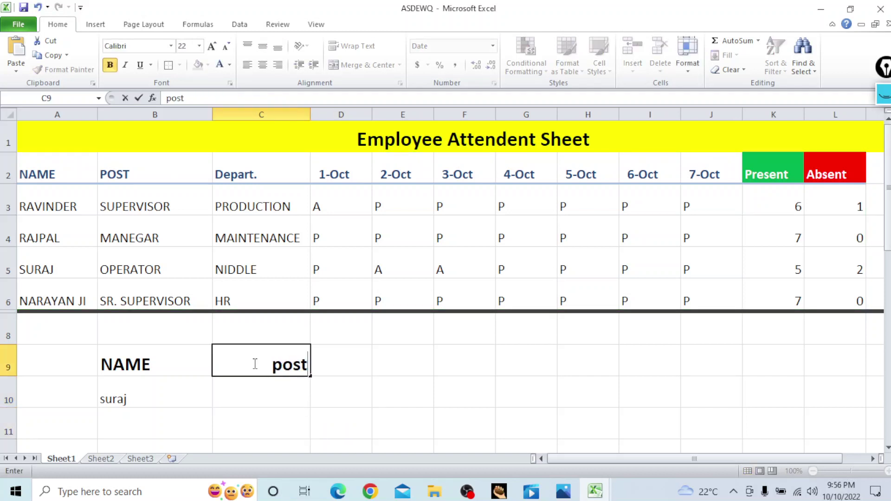
pyautogui.press('Return')
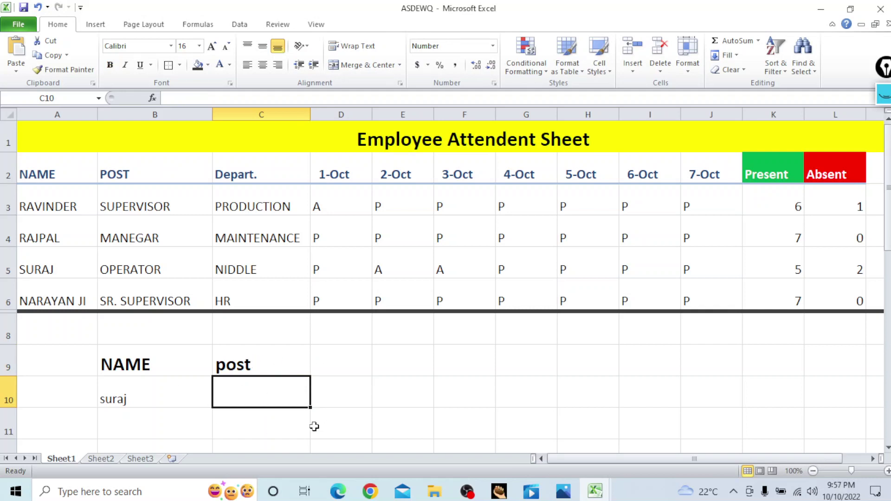
# Step: Start =HLOOKUP( in C10 with C9 as the lookup value
pyautogui.doubleClick(278, 394)
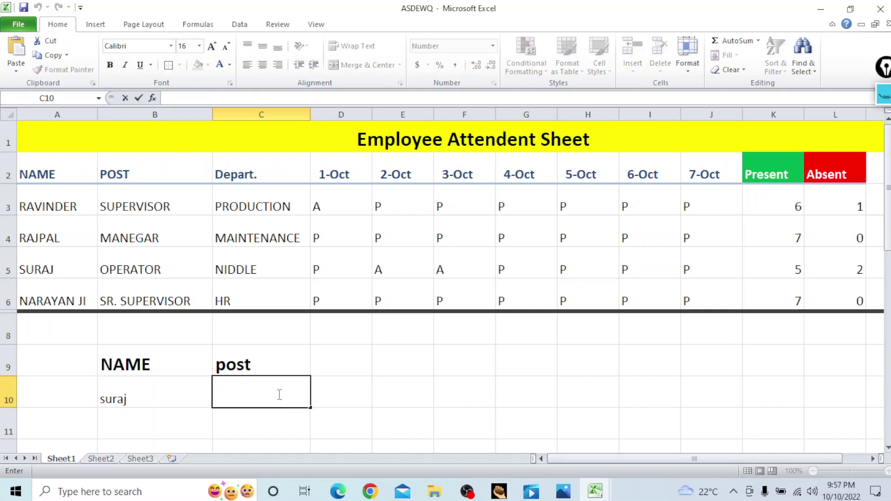
pyautogui.write('=')
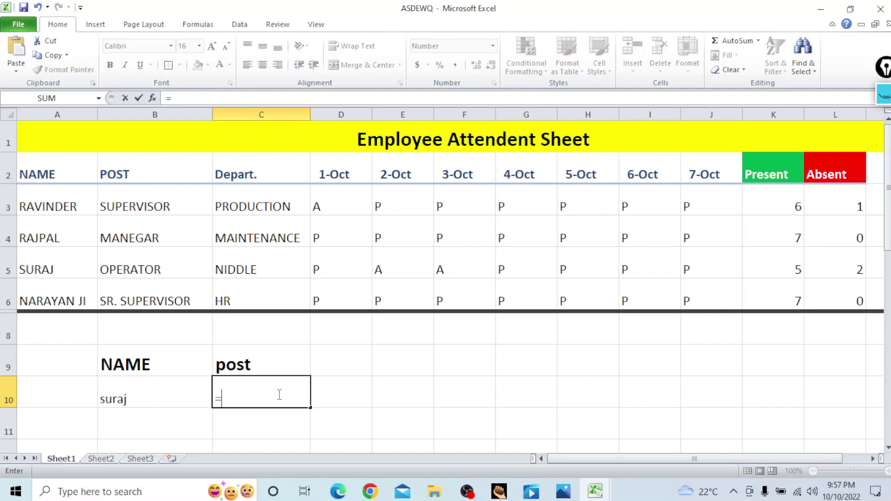
pyautogui.write('h')
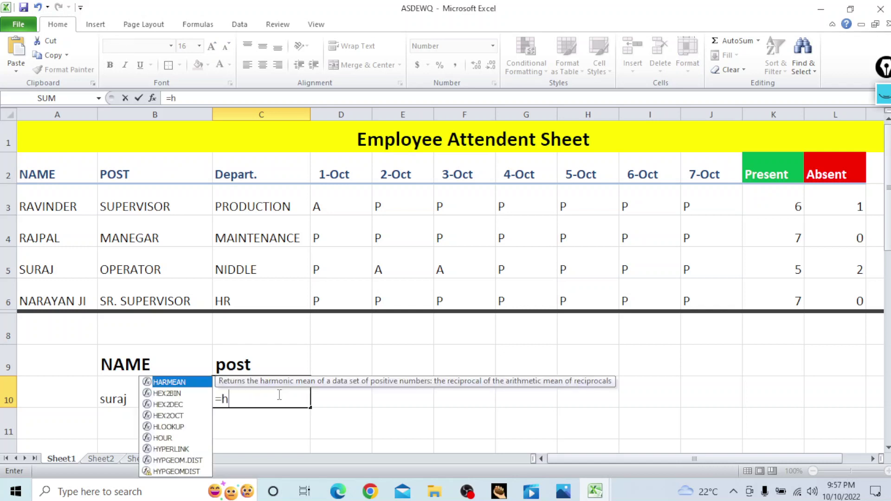
pyautogui.write('l')
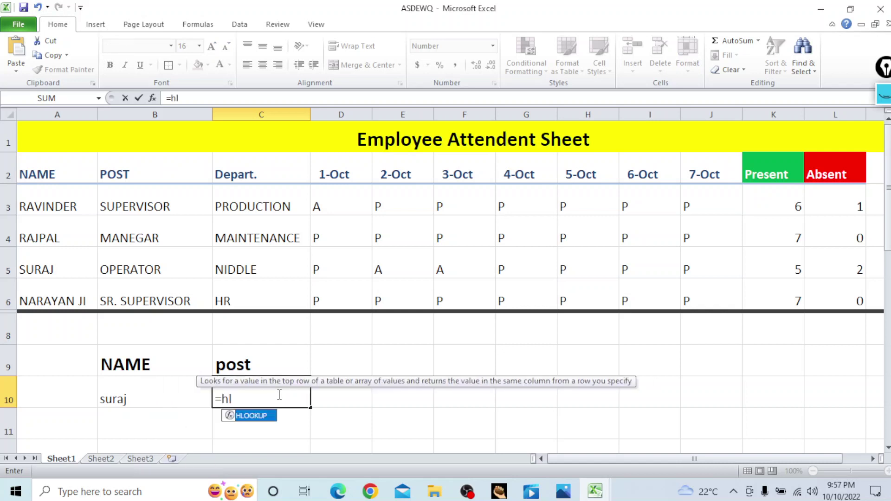
pyautogui.press('Tab')
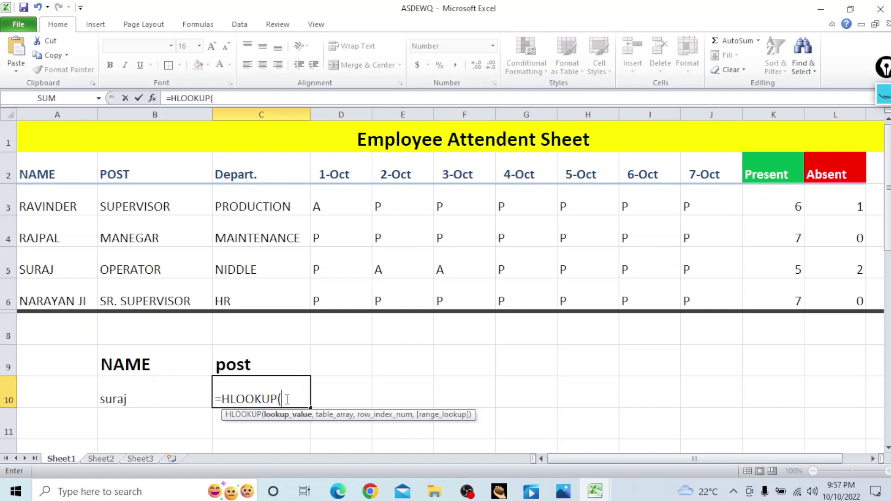
pyautogui.click(277, 362)
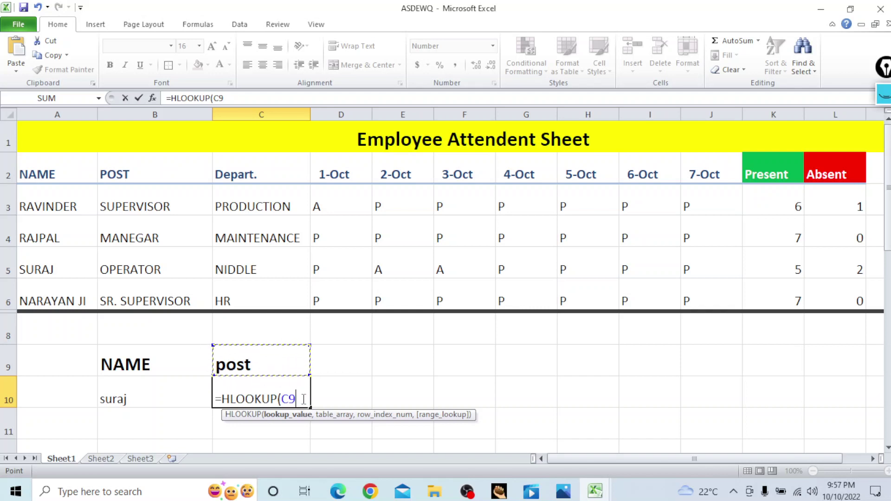
pyautogui.write(',')
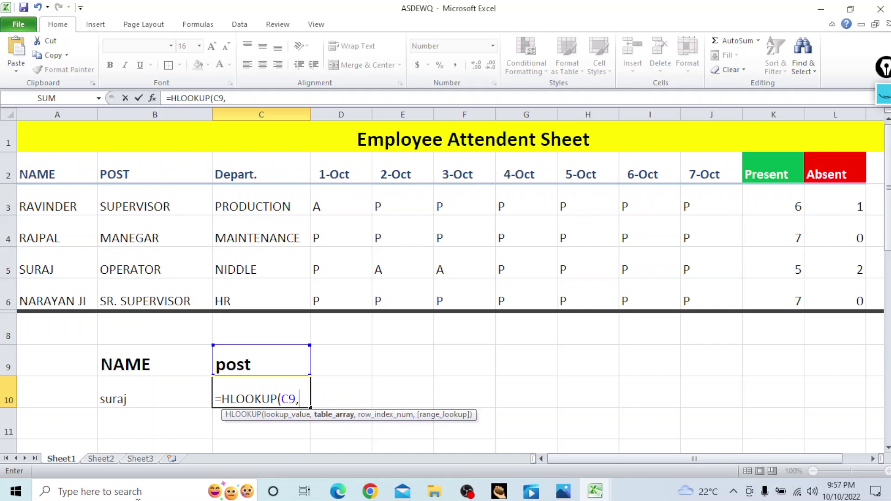
# Step: Add A2:L6 as the HLOOKUP table range
pyautogui.click(55, 171)
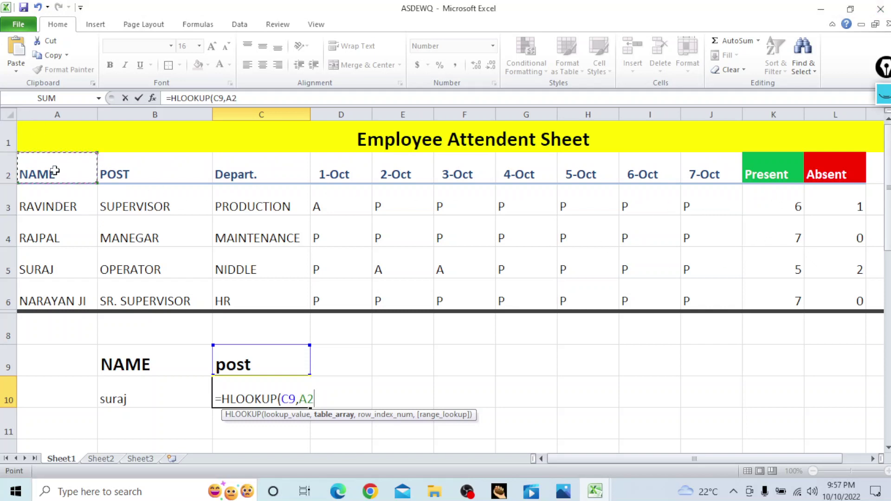
pyautogui.moveTo(55, 170)
pyautogui.mouseDown()
pyautogui.moveTo(195, 254)
pyautogui.moveTo(405, 316)
pyautogui.mouseUp()
pyautogui.moveTo(581, 315); pyautogui.dragTo(847, 304)
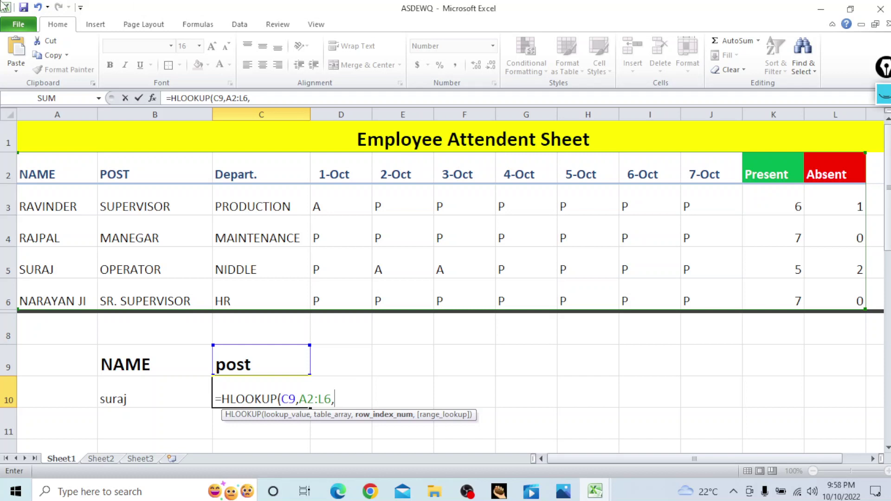
# Step: Count the table rows and enter 4 as the row index
pyautogui.click(8, 174)
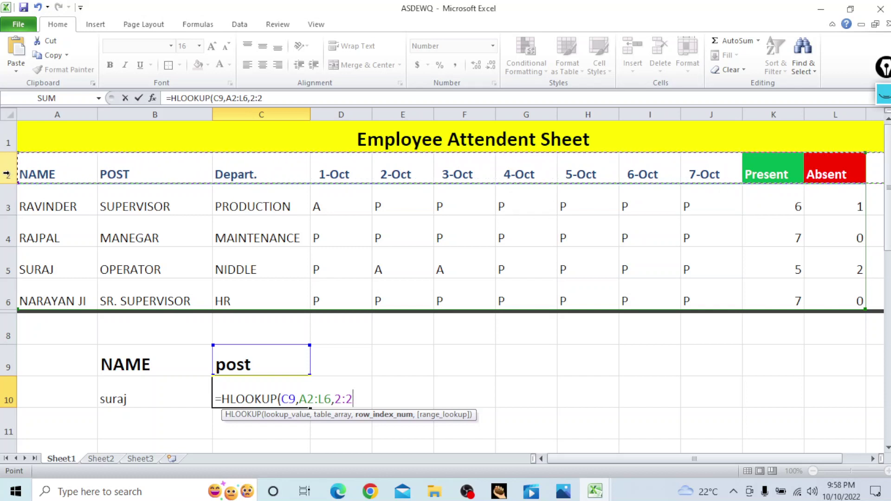
pyautogui.click(6, 205)
pyautogui.click(8, 238)
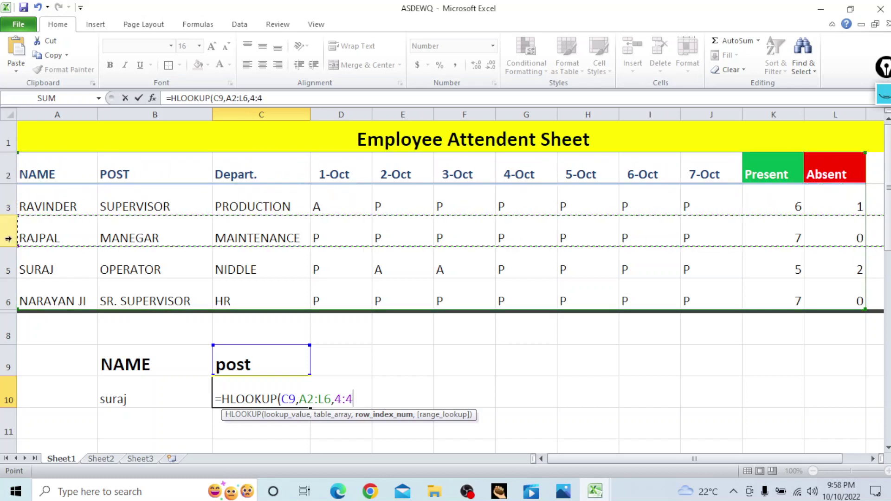
pyautogui.click(9, 271)
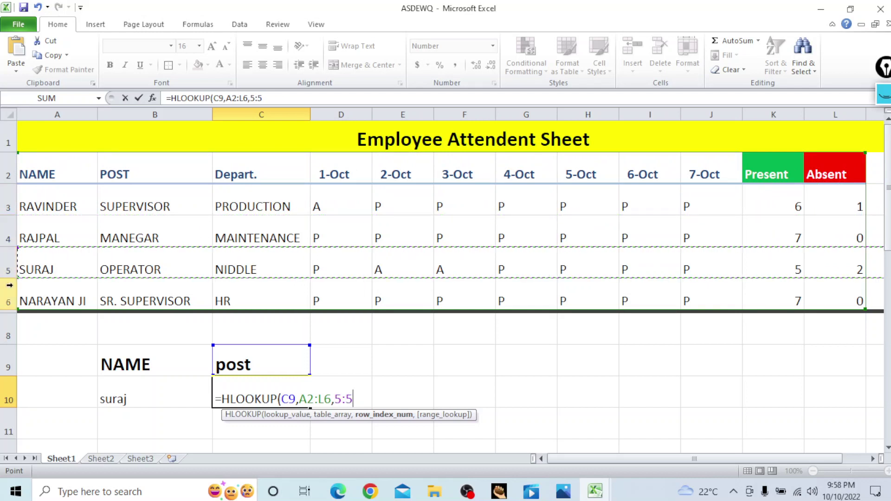
pyautogui.click(9, 301)
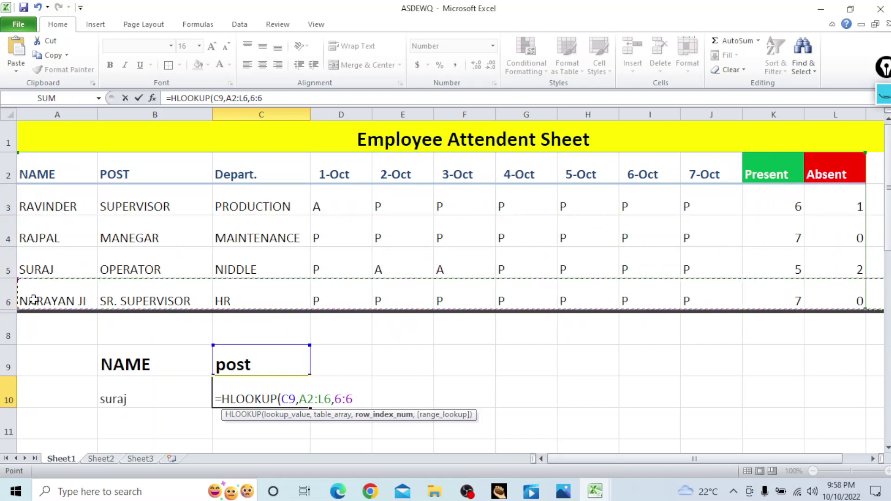
pyautogui.click(7, 269)
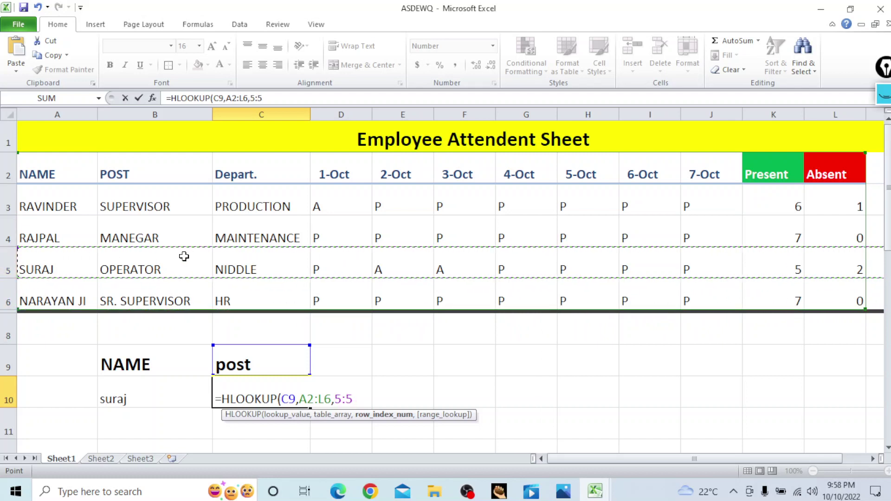
pyautogui.press('BackSpace')
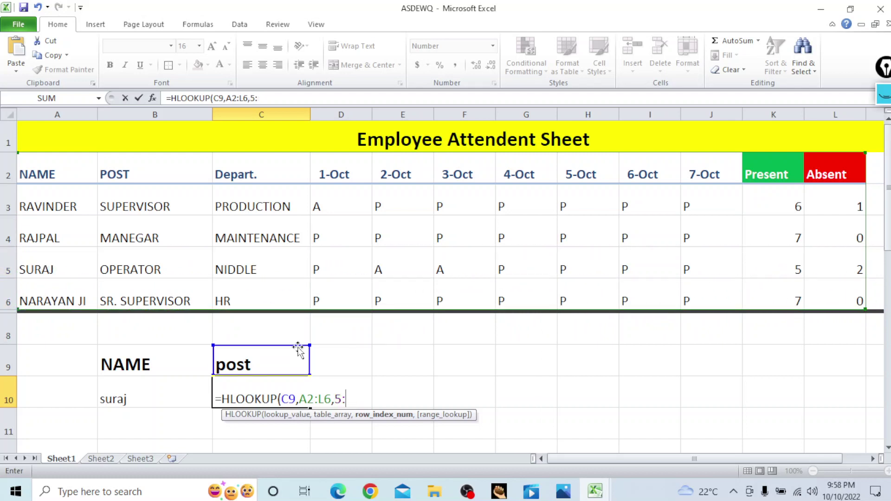
pyautogui.press('BackSpace')
pyautogui.press('BackSpace')
pyautogui.write('4')
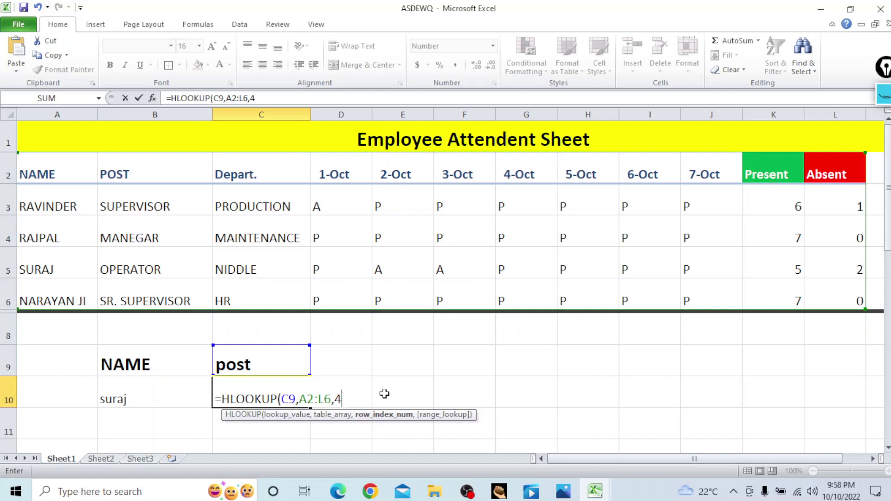
# Step: Finish C10 as =HLOOKUP(C9,A2:L6,4,0) with an exact match
pyautogui.write(',')
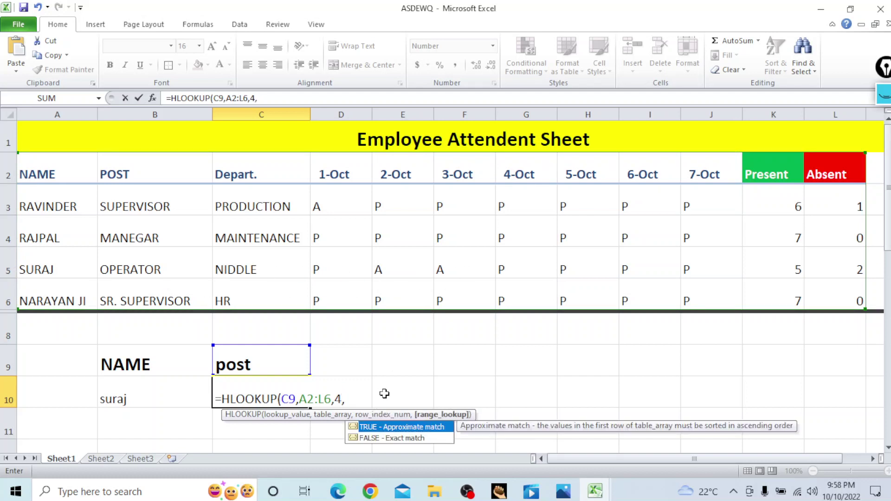
pyautogui.write('0')
pyautogui.write(')')
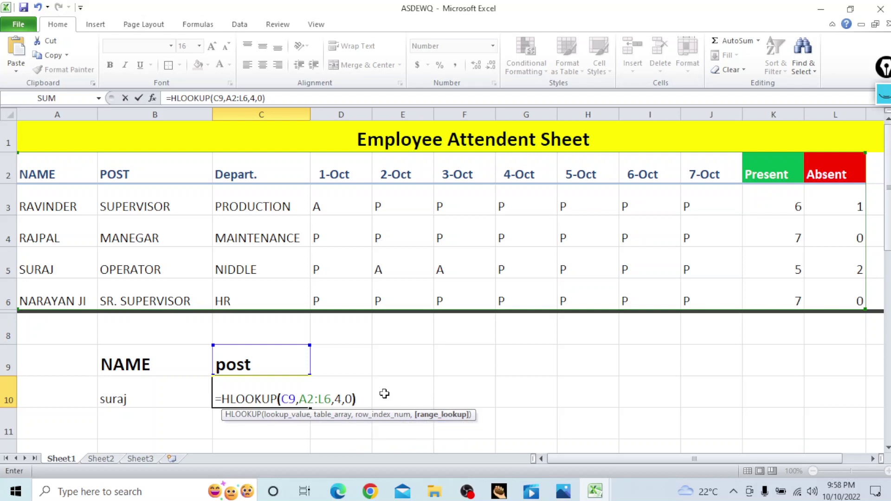
pyautogui.press('Return')
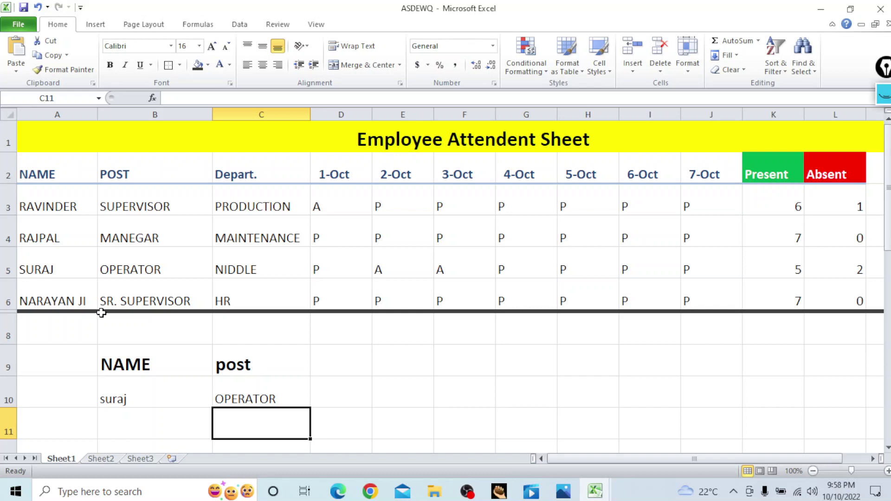
# Step: Check SURAJ's row, then select the word post in C9 for replacing
pyautogui.click(7, 268)
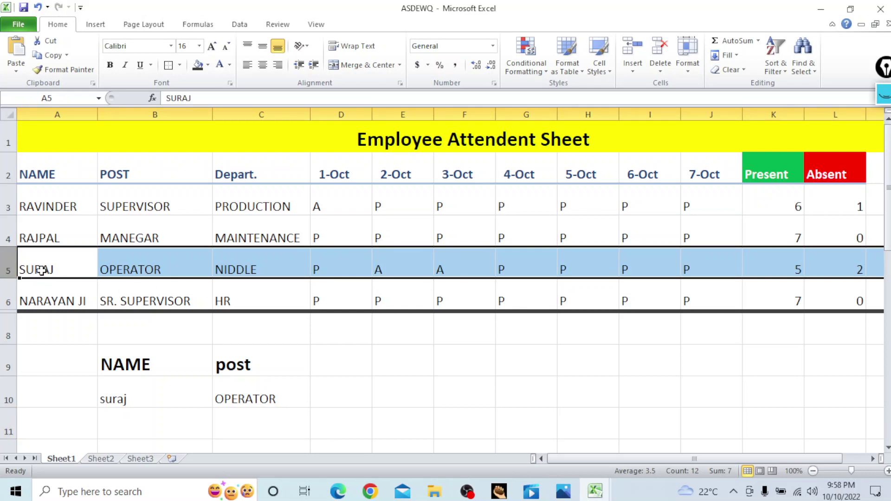
pyautogui.click(234, 369)
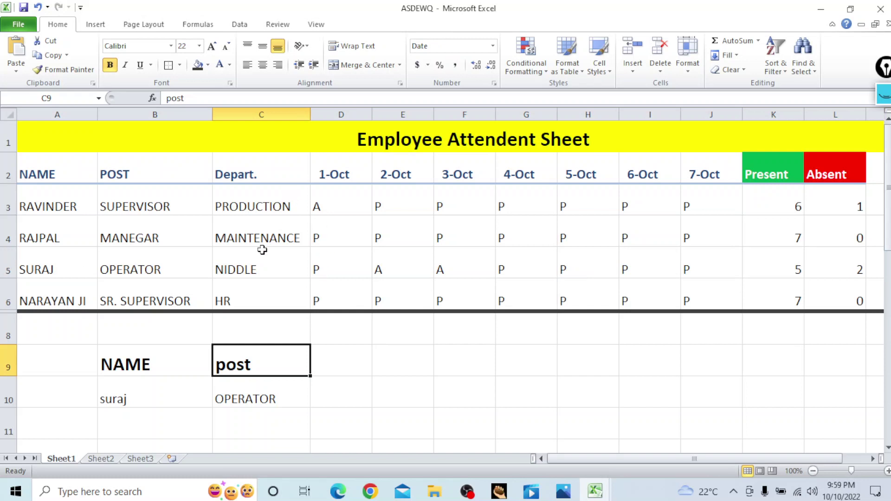
pyautogui.doubleClick(263, 365)
pyautogui.moveTo(263, 365); pyautogui.dragTo(204, 365)
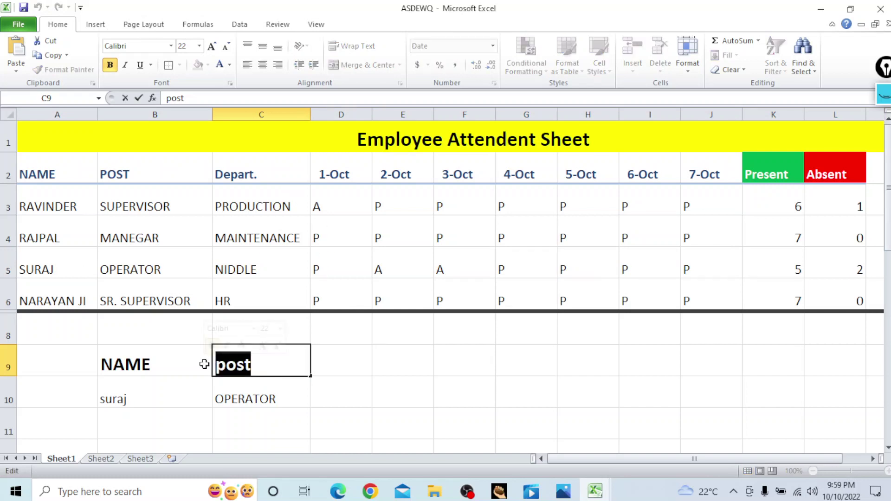
pyautogui.write('depar')
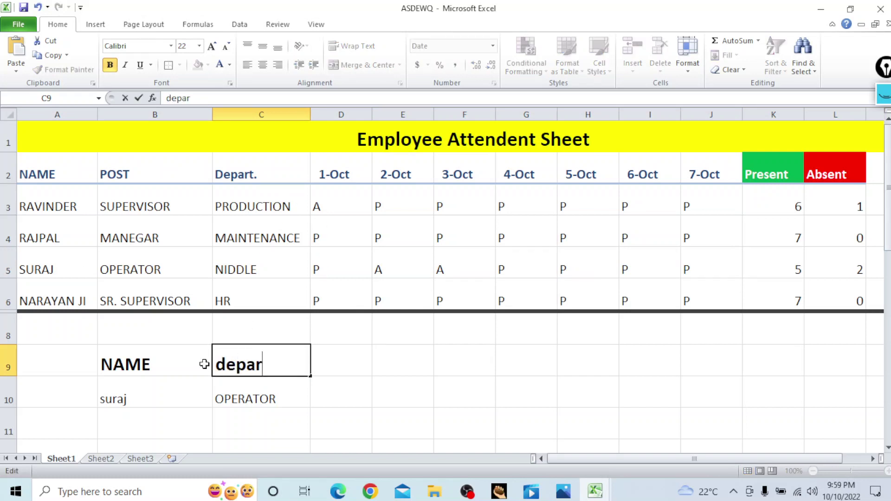
pyautogui.write('t')
pyautogui.write('.')
pyautogui.press('Return')
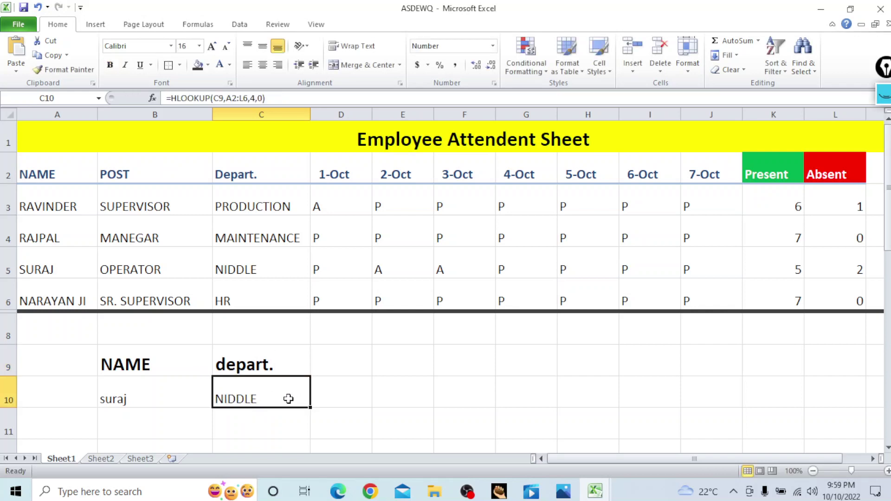
pyautogui.click(271, 368)
pyautogui.press('BackSpace')
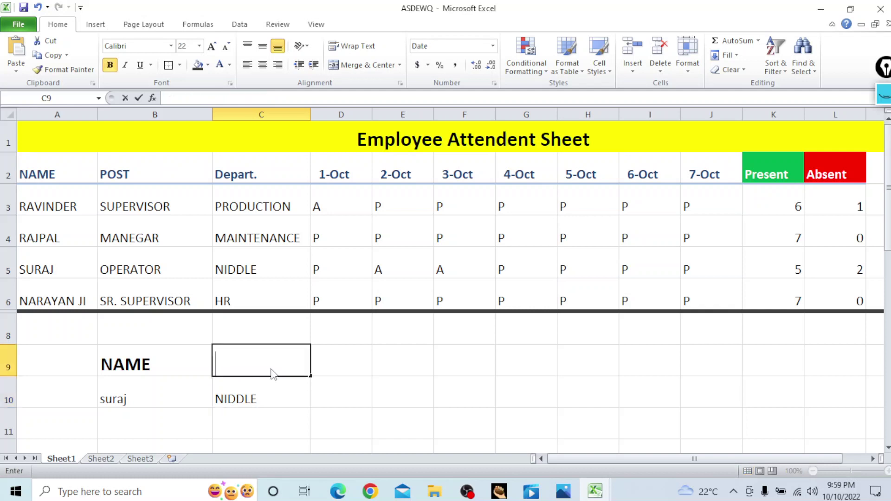
pyautogui.write('post')
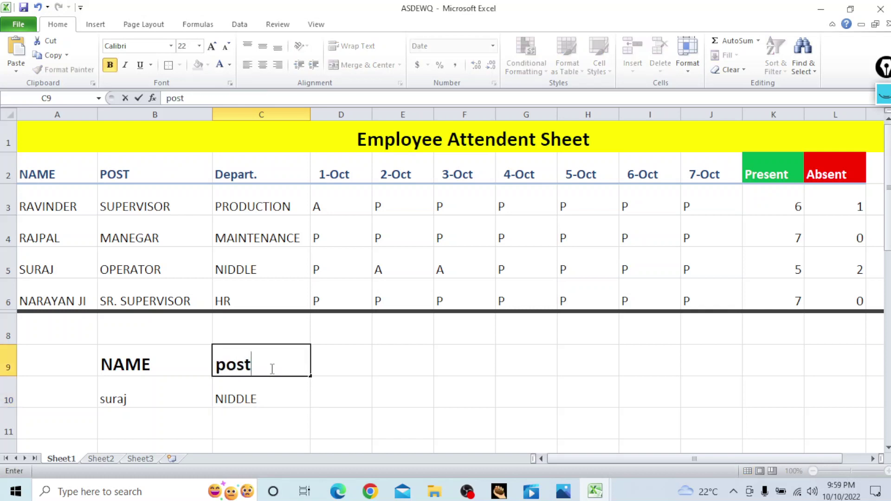
pyautogui.press('Return')
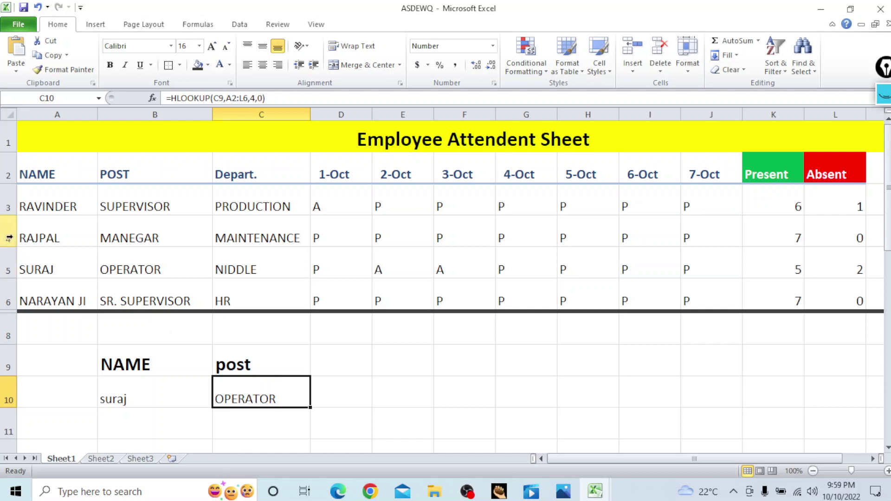
# Step: Replace suraj in B10 with the name rapal
pyautogui.click(2, 265)
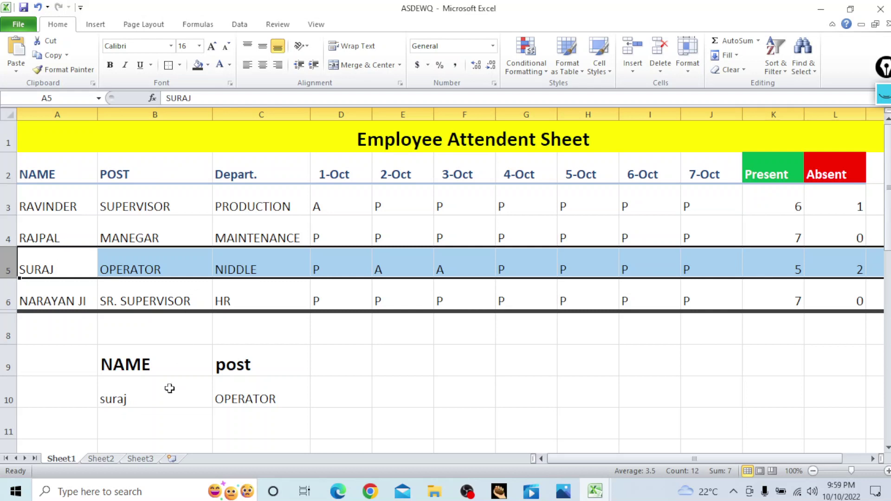
pyautogui.click(134, 399)
pyautogui.doubleClick(134, 398)
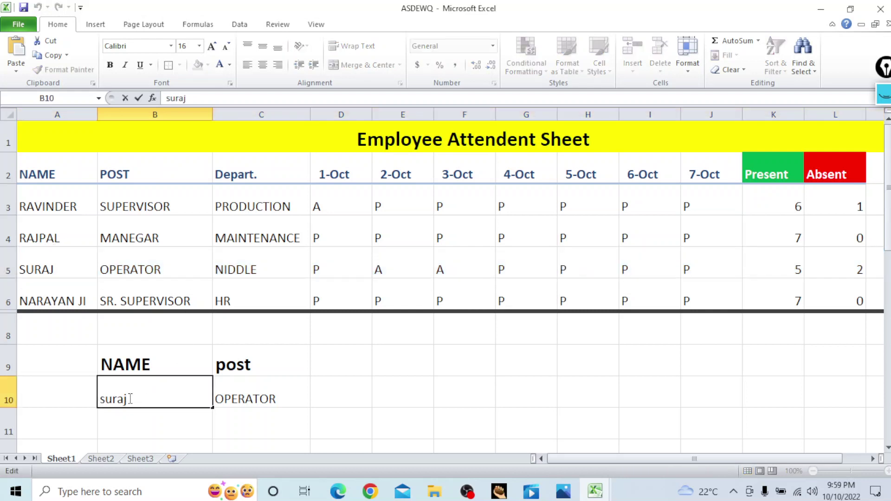
pyautogui.hotkey('shift', 'Home')
pyautogui.press('BackSpace')
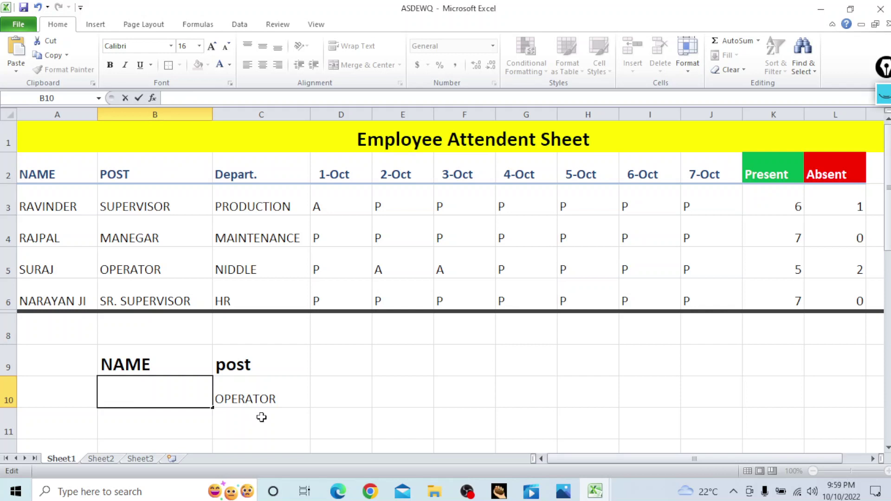
pyautogui.write('rap')
pyautogui.write('al')
pyautogui.press('Return')
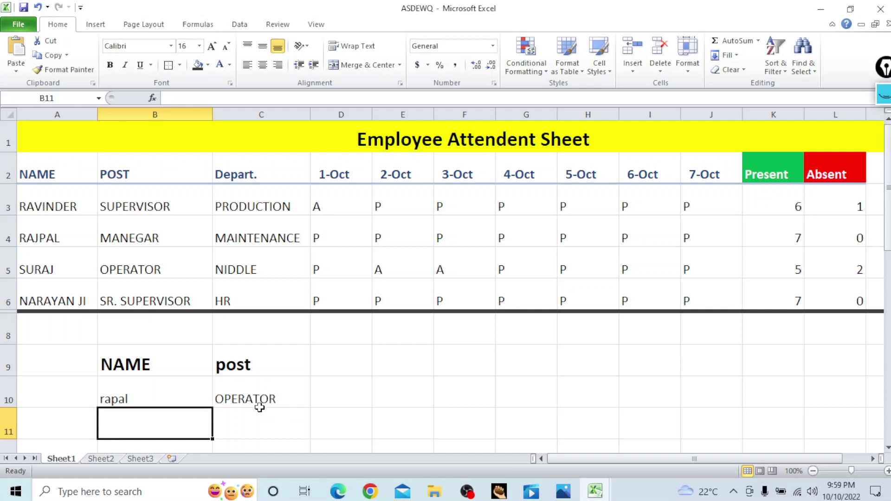
# Step: Compare C10's lookup result with RAJPAL's post in B4
pyautogui.click(293, 394)
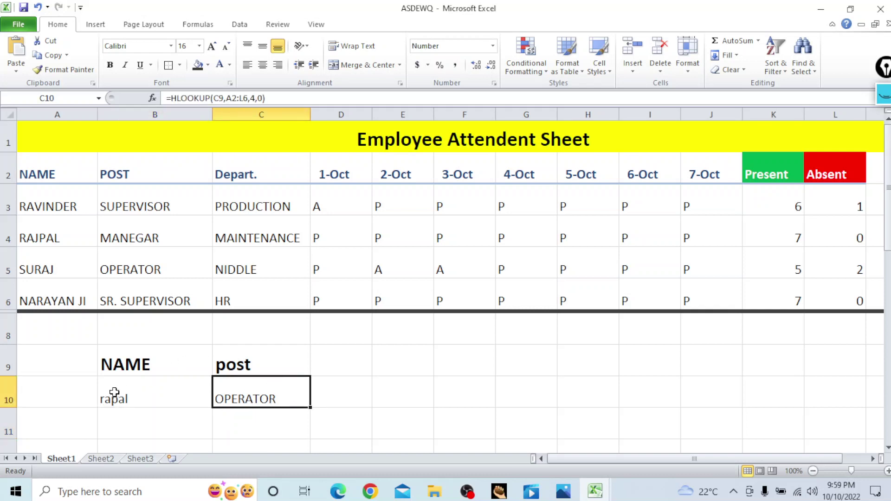
pyautogui.click(141, 231)
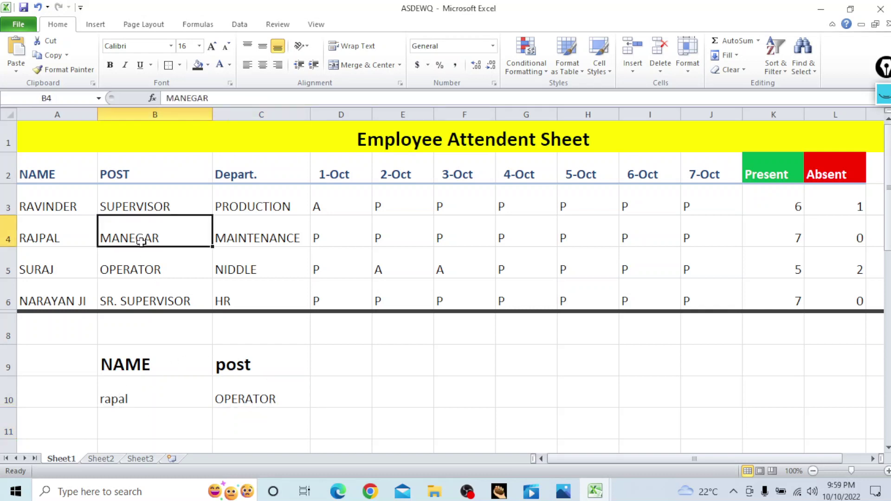
pyautogui.click(243, 391)
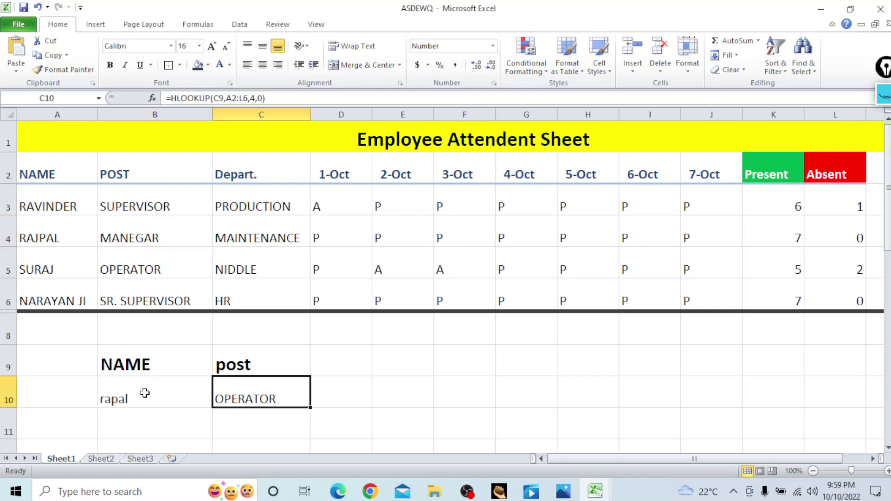
# Step: Replace C10's fixed row index 4 with MATCH(B10,A2:A6,0)
pyautogui.doubleClick(286, 397)
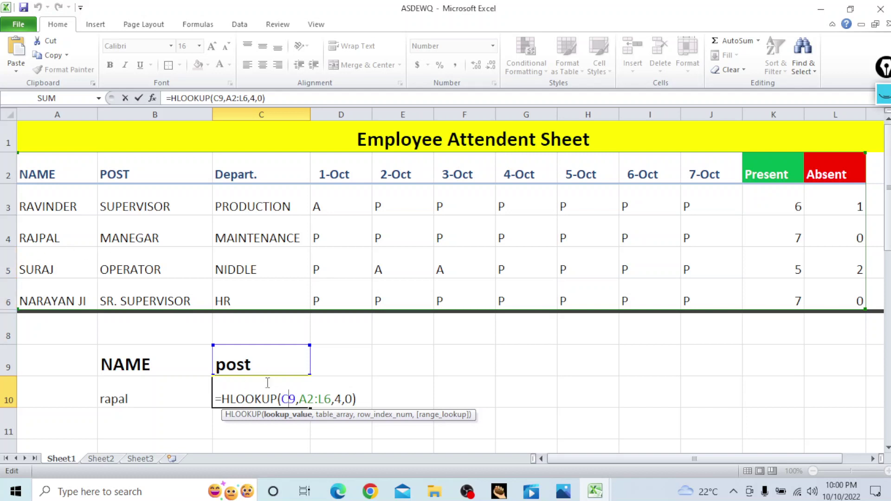
pyautogui.click(342, 400)
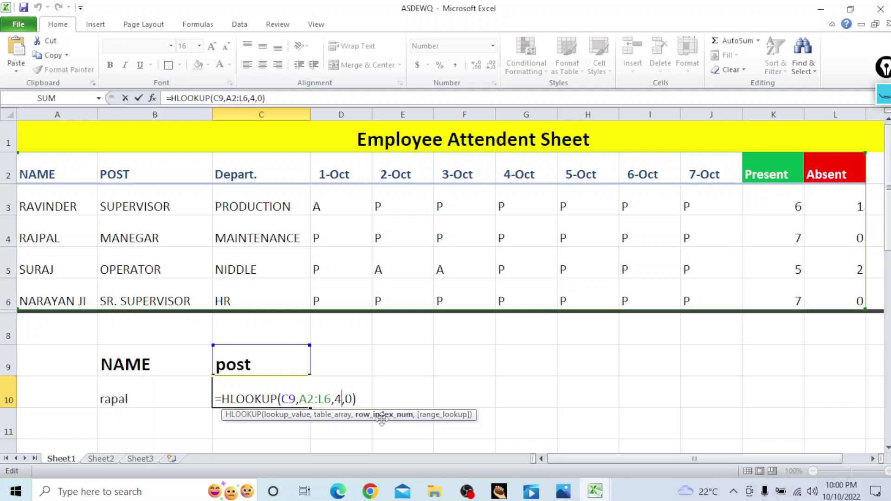
pyautogui.doubleClick(342, 400)
pyautogui.press('BackSpace')
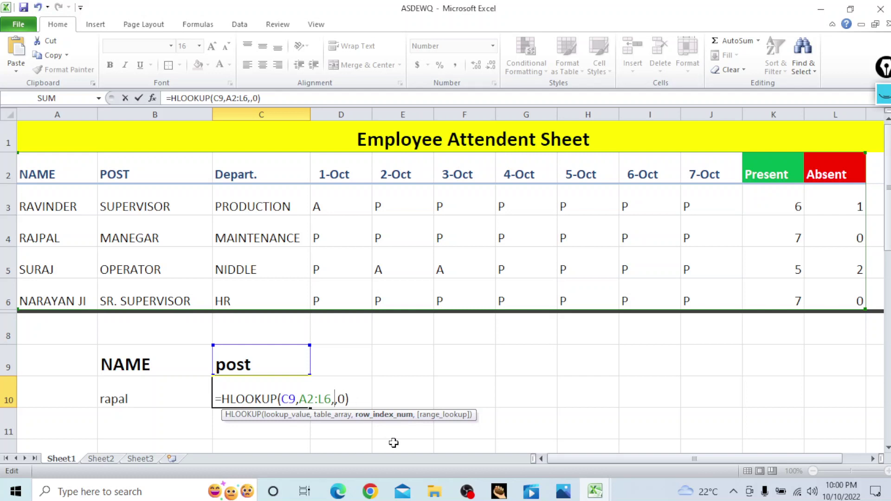
pyautogui.write('ma')
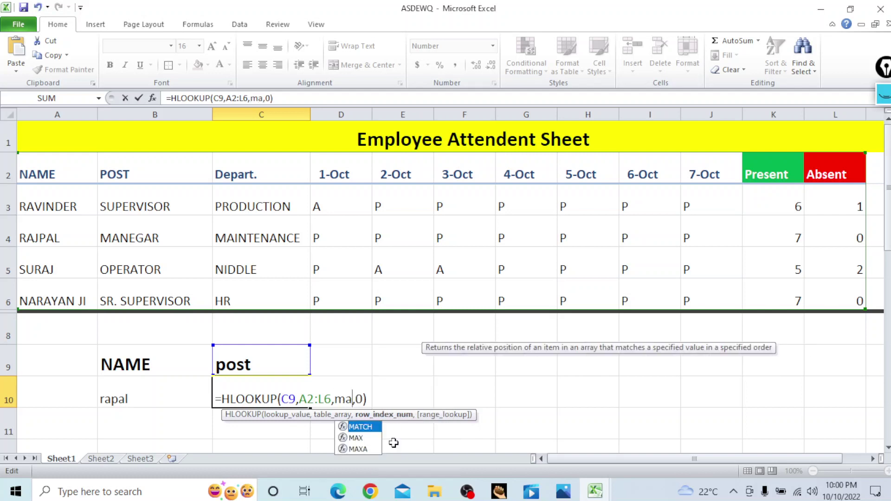
pyautogui.write('t')
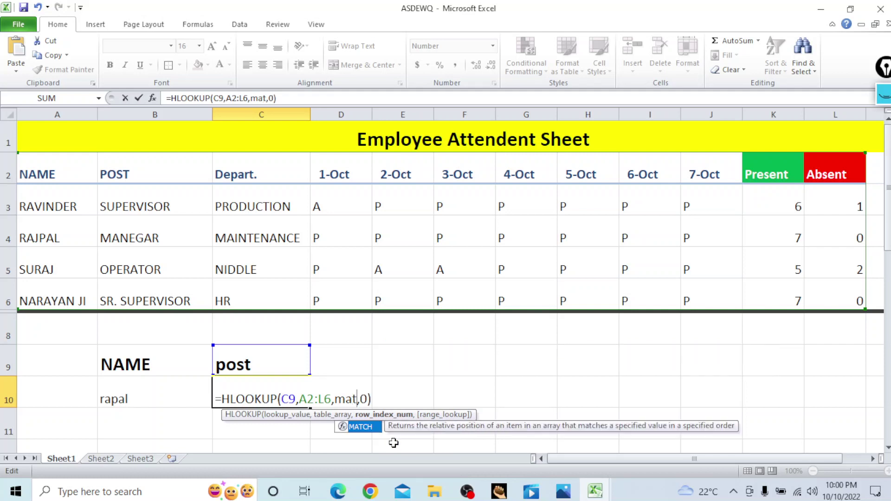
pyautogui.write('ch')
pyautogui.press('Tab')
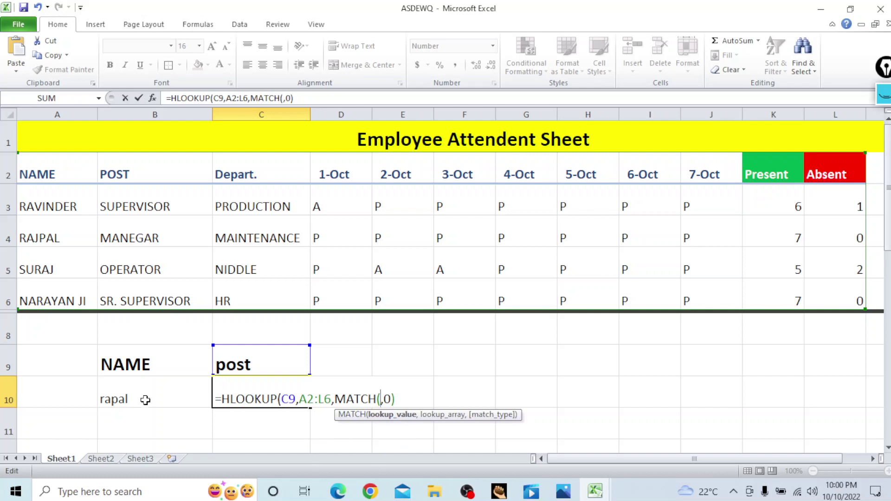
pyautogui.click(118, 395)
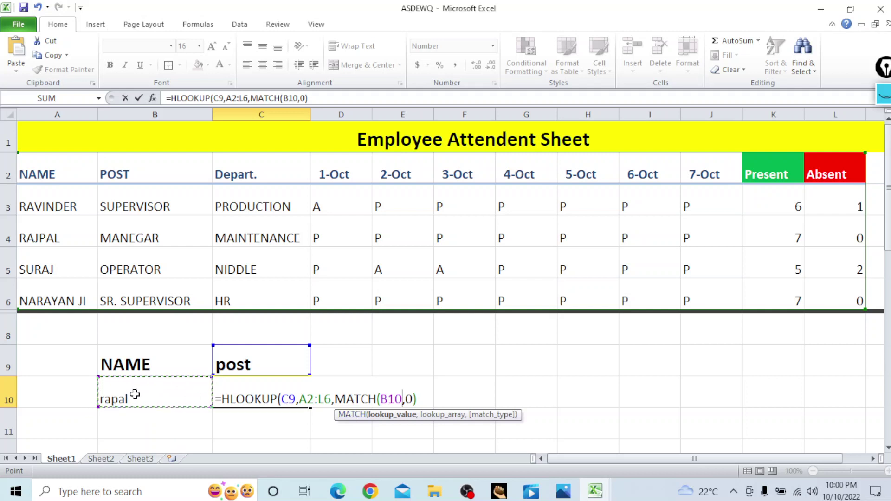
pyautogui.write(',')
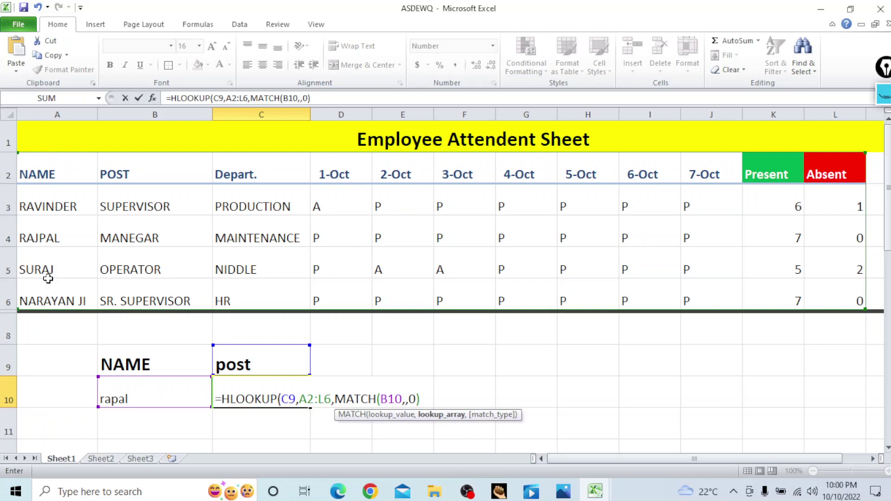
pyautogui.click(55, 169)
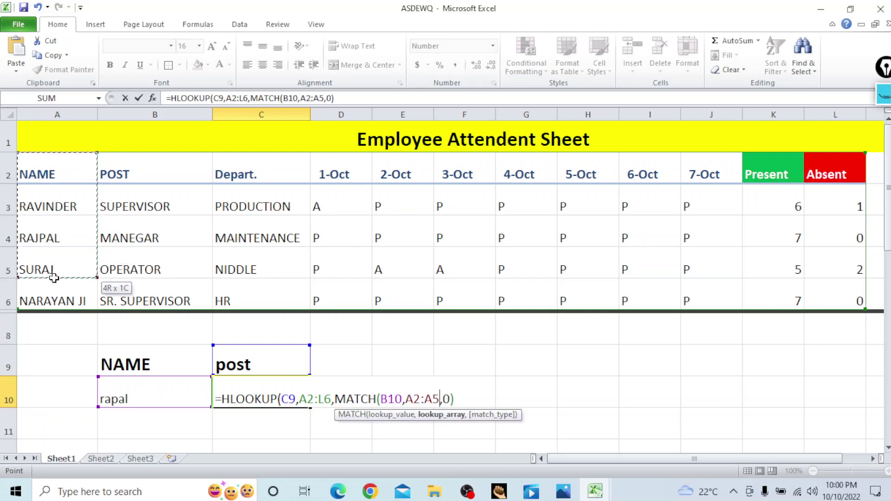
pyautogui.moveTo(54, 169); pyautogui.dragTo(56, 297)
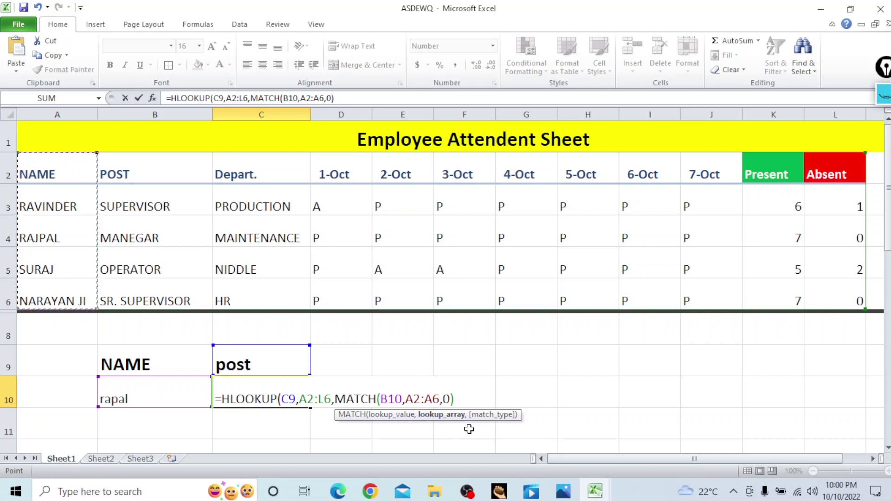
pyautogui.write(',')
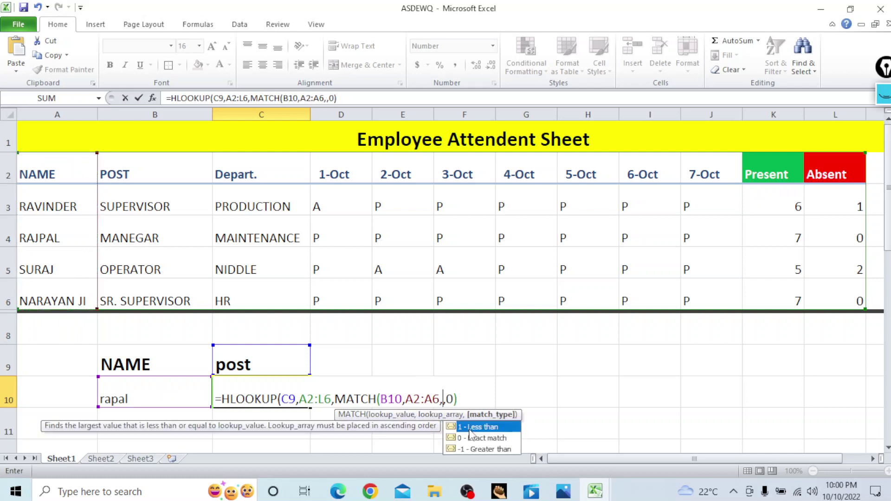
pyautogui.write('0')
pyautogui.write(')')
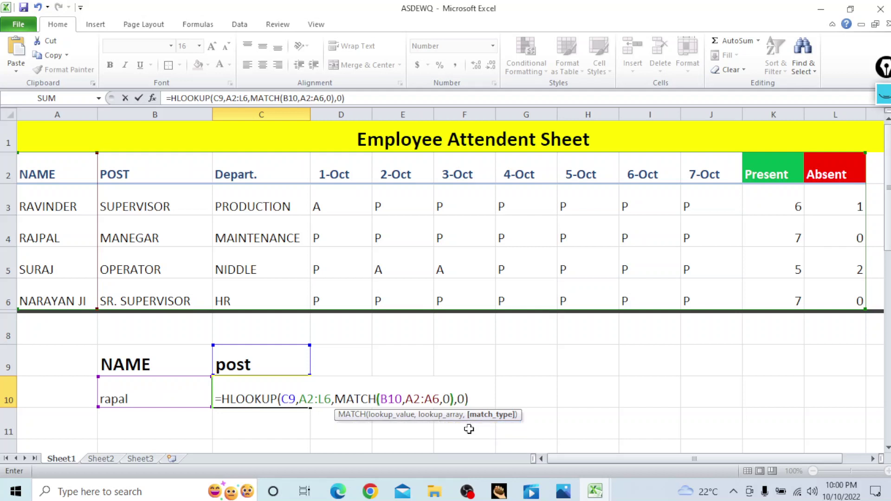
pyautogui.press('Return')
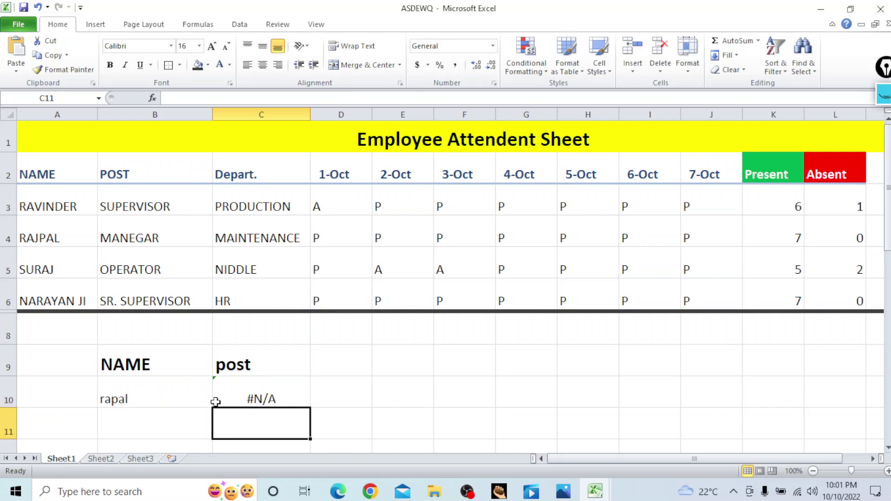
# Step: Correct the misspelled rapal in B10 to rajpal
pyautogui.click(260, 400)
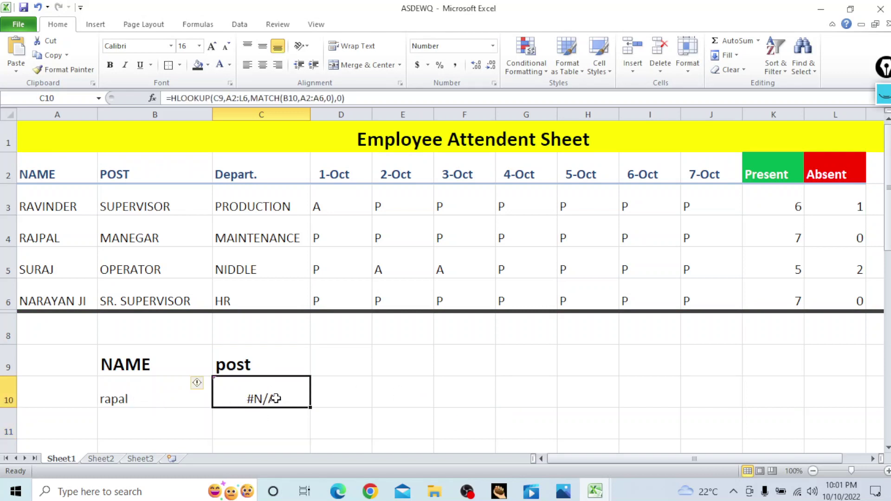
pyautogui.click(173, 396)
pyautogui.doubleClick(119, 405)
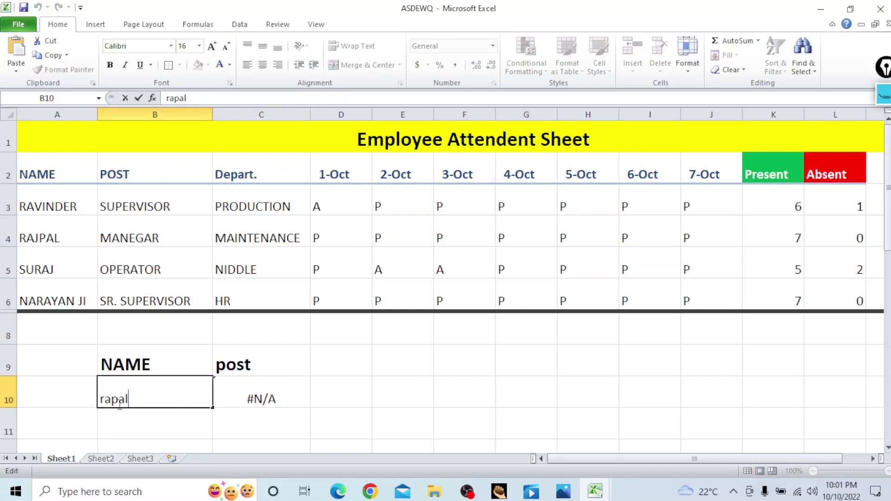
pyautogui.click(111, 400)
pyautogui.write('j')
pyautogui.press('Return')
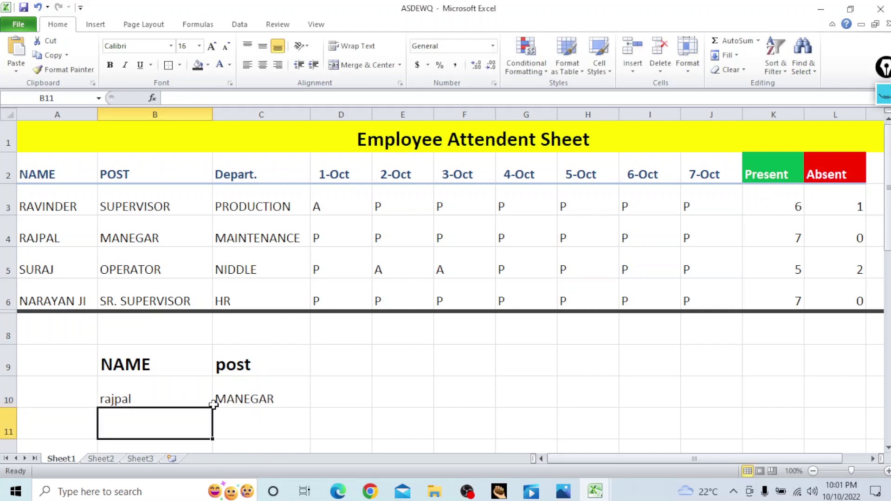
# Step: Replace the B10 name with ravinder so C10 returns SUPERVISOR
pyautogui.click(139, 403)
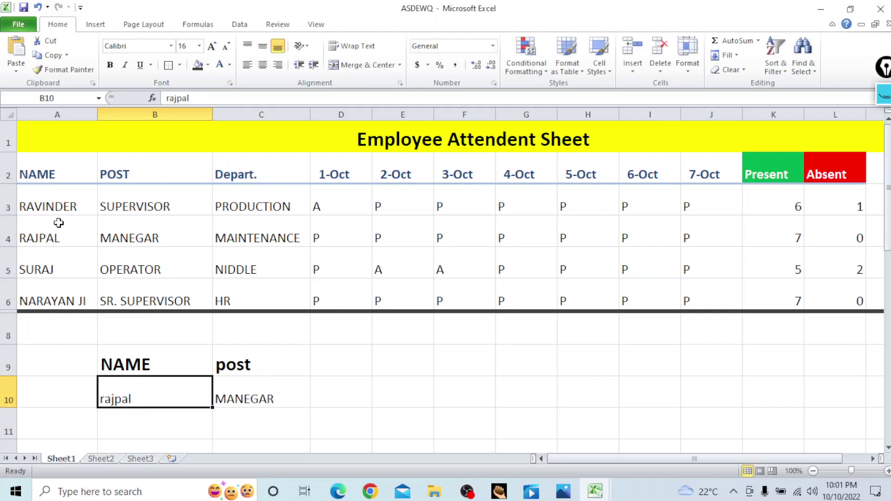
pyautogui.write('rav')
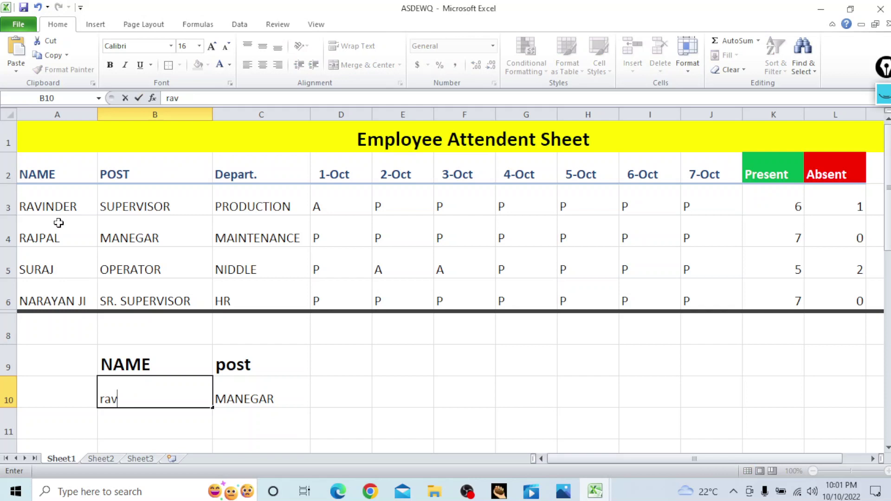
pyautogui.write('inder')
pyautogui.press('Return')
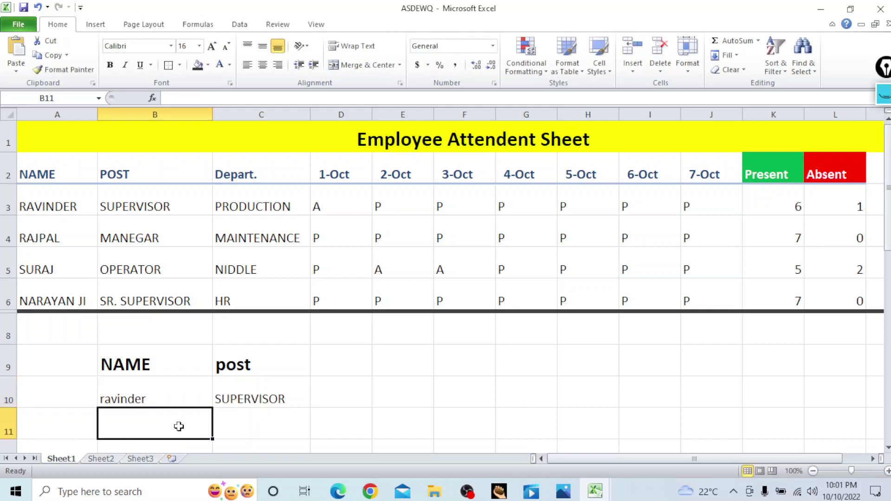
# Step: Set the C9 lookup header to the date 3 Oct
pyautogui.click(243, 371)
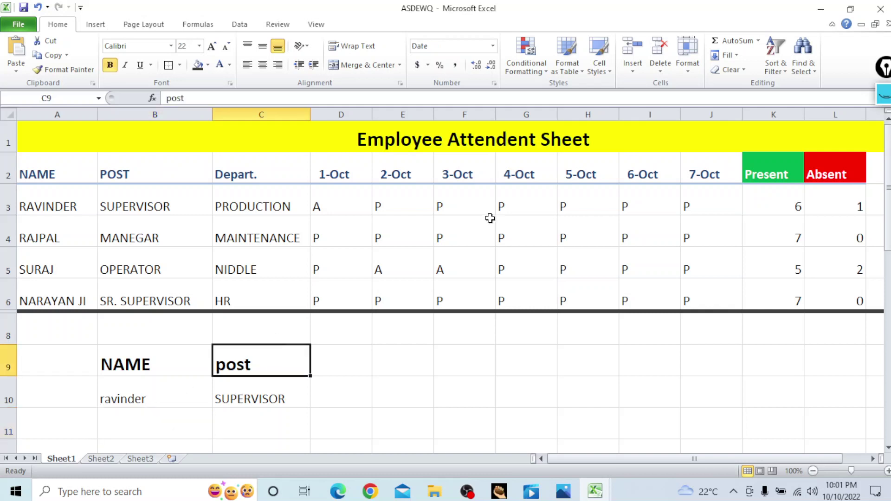
pyautogui.write('3 o')
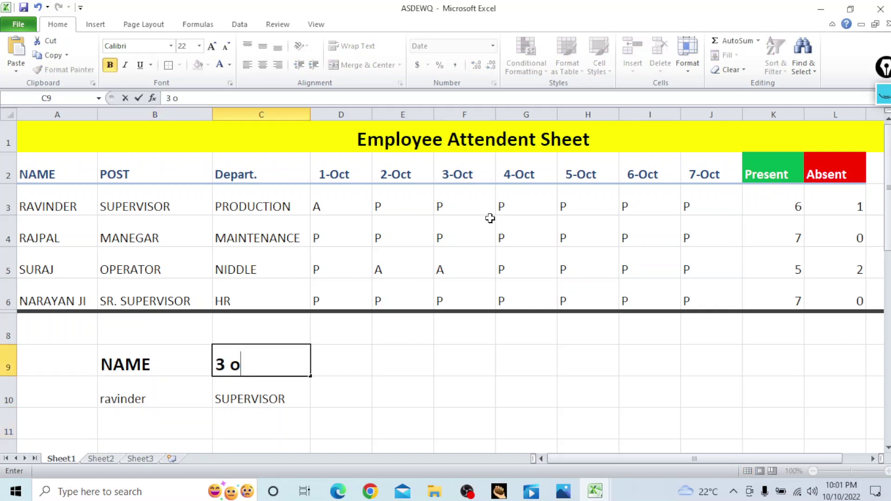
pyautogui.write('ct')
pyautogui.press('Return')
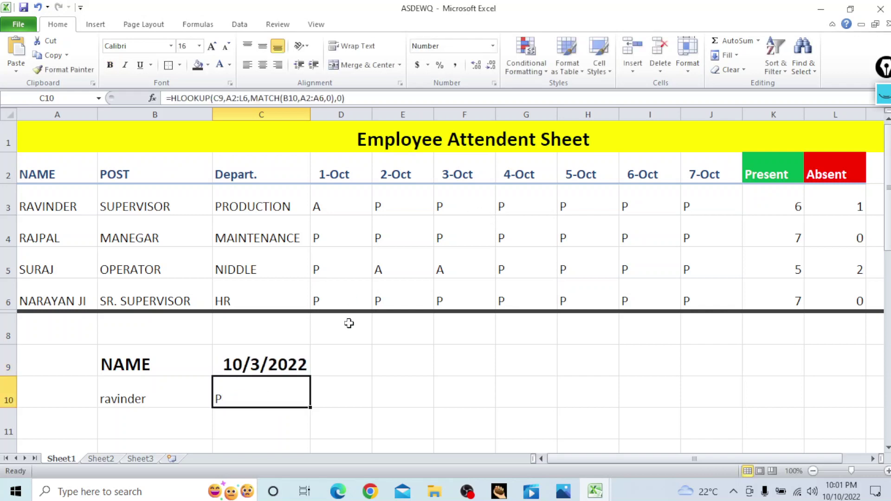
# Step: Enter suraj in B10 and highlight the employee names in A3:A6
pyautogui.click(150, 399)
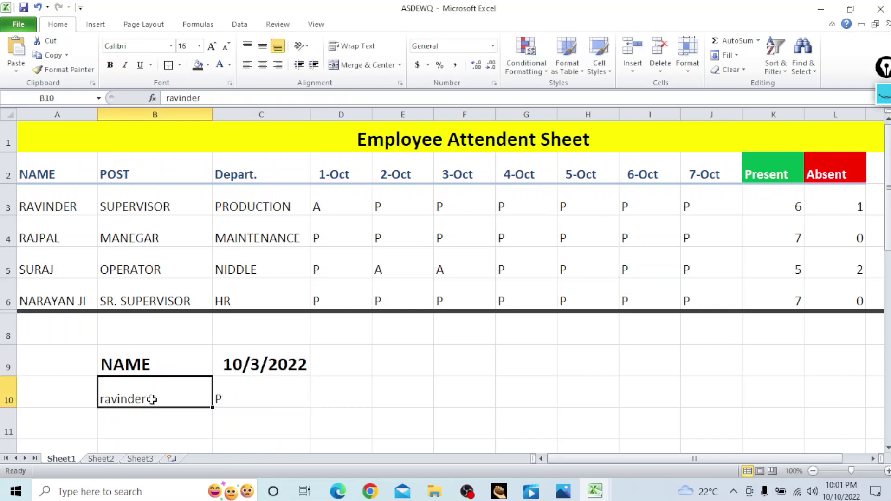
pyautogui.write('su')
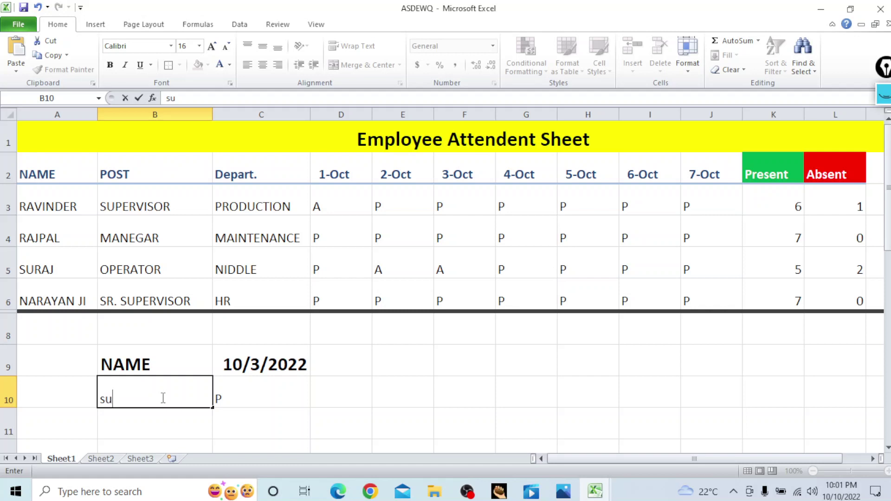
pyautogui.write('raj')
pyautogui.press('Tab')
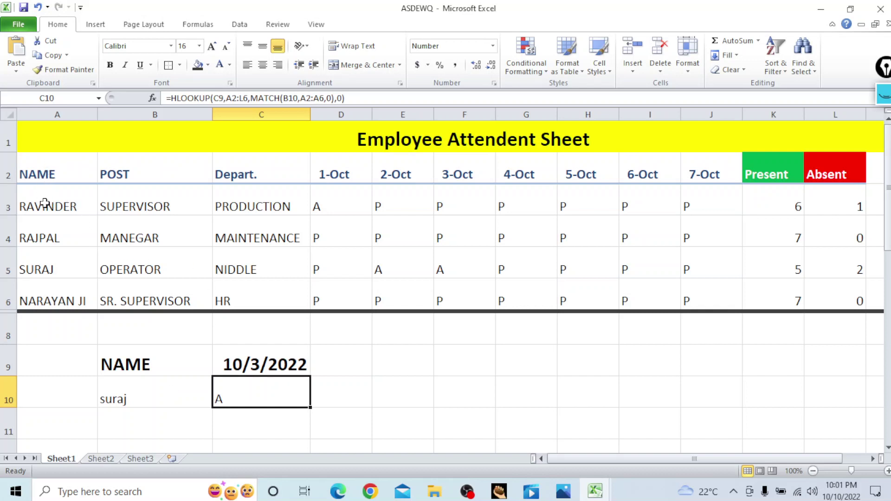
pyautogui.moveTo(44, 203)
pyautogui.mouseDown()
pyautogui.moveTo(48, 296)
pyautogui.moveTo(222, 299)
pyautogui.moveTo(213, 291)
pyautogui.mouseUp()
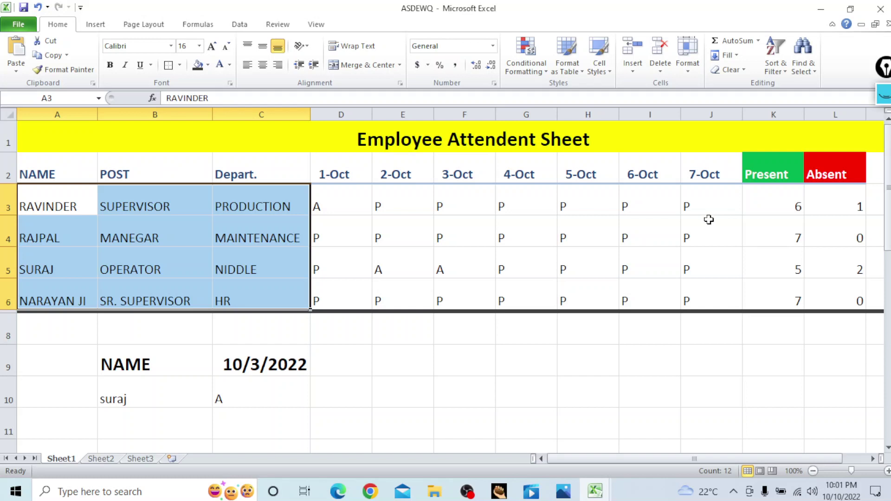
pyautogui.click(152, 362)
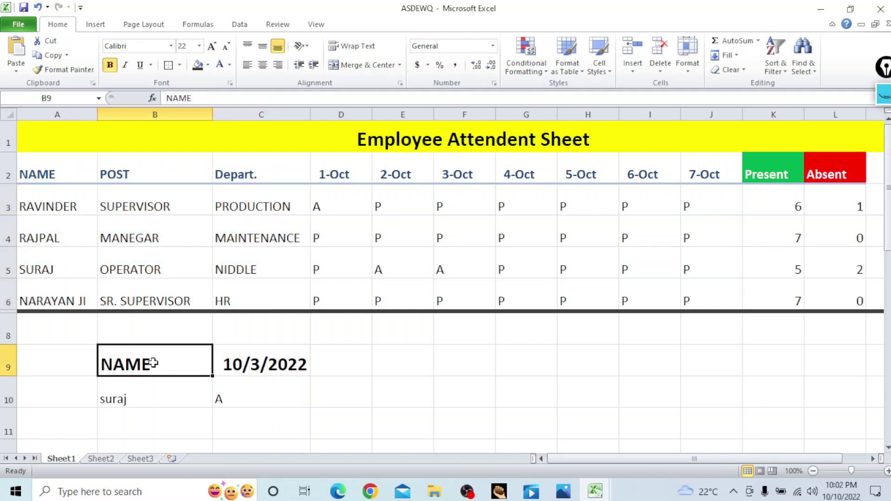
pyautogui.click(154, 396)
pyautogui.click(251, 362)
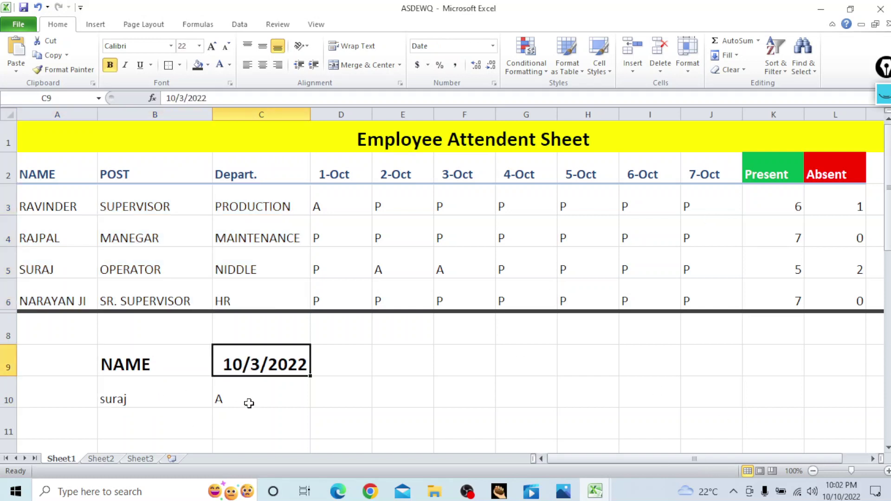
pyautogui.click(246, 399)
pyautogui.click(158, 397)
pyautogui.click(171, 364)
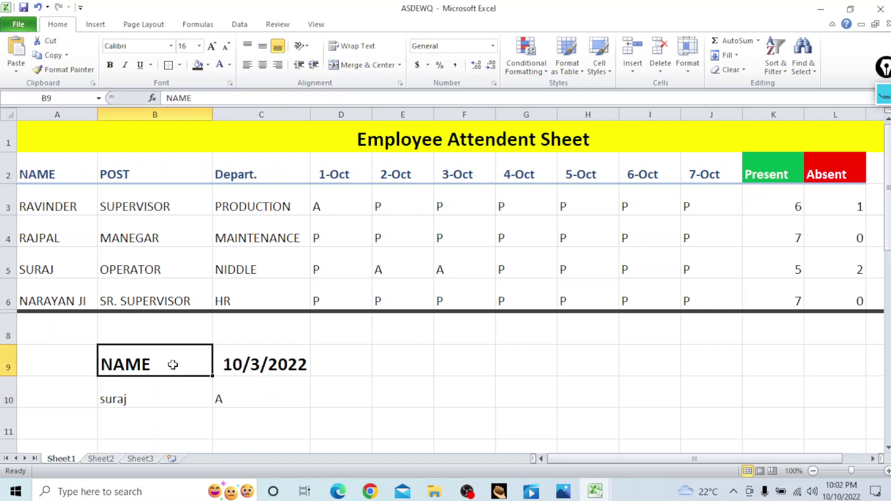
pyautogui.click(163, 398)
pyautogui.click(239, 383)
pyautogui.click(242, 364)
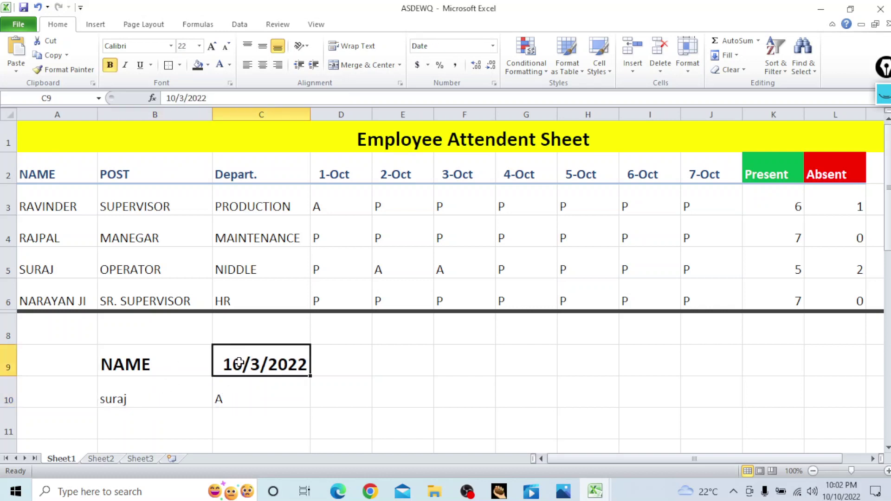
pyautogui.click(156, 367)
pyautogui.click(155, 397)
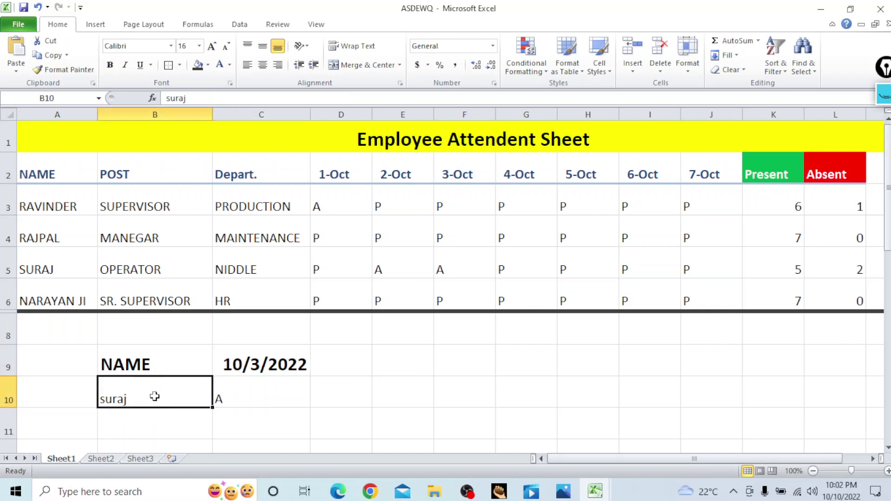
pyautogui.click(243, 361)
pyautogui.click(241, 385)
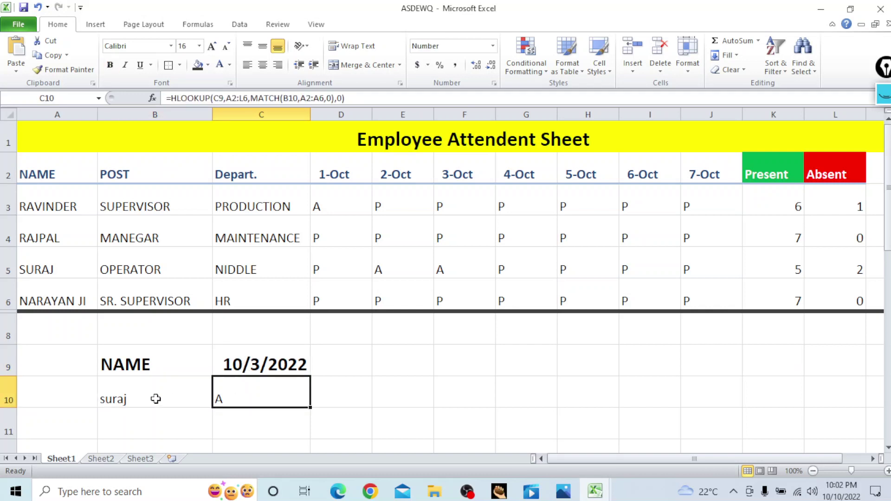